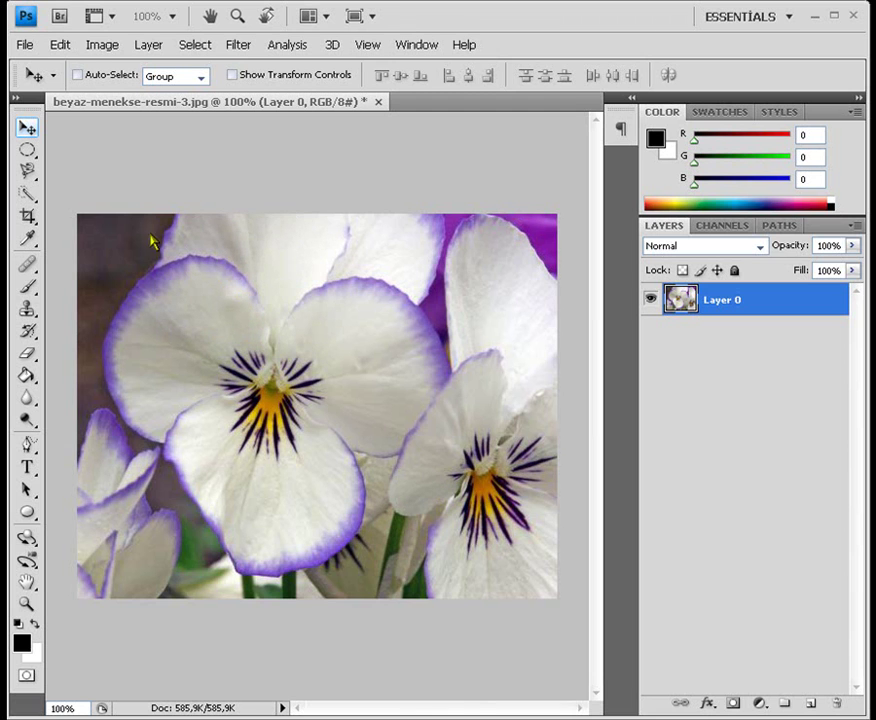
Select a small ellipse on the large flower's upper-left petal and copy it to a new layer
left_click(28, 152)
left_click(86, 167)
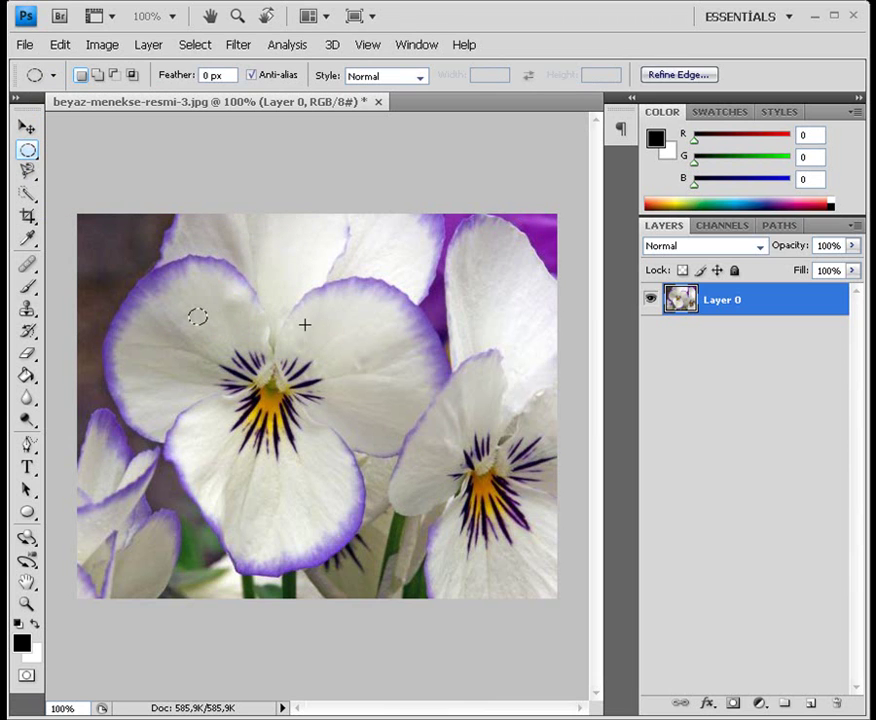
right_click(198, 318)
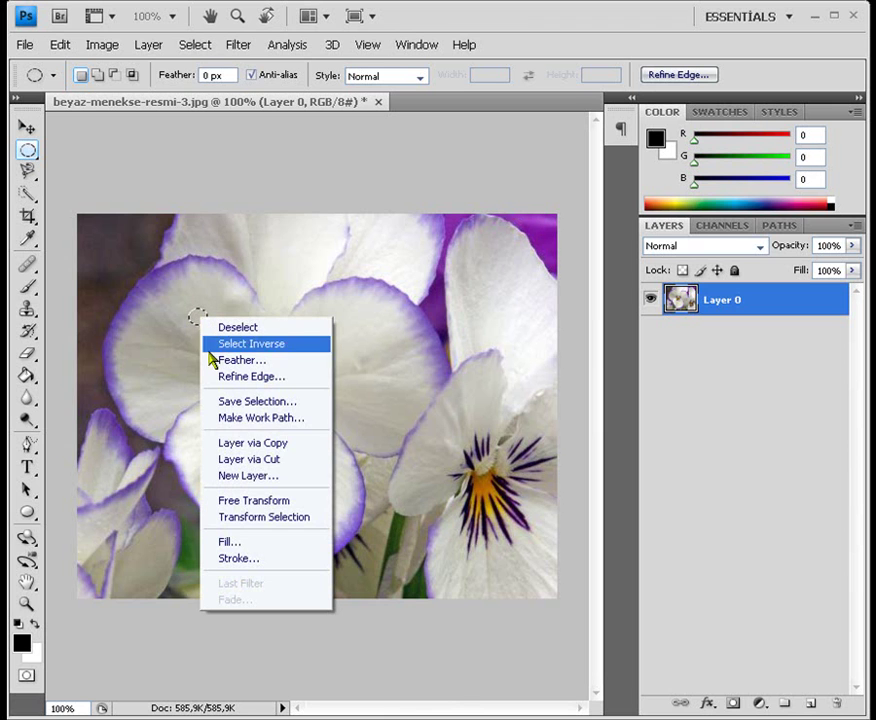
left_click(245, 443)
Open the blending options for the copied ellipse's layer and set its general opacity to 50%
left_click(733, 300)
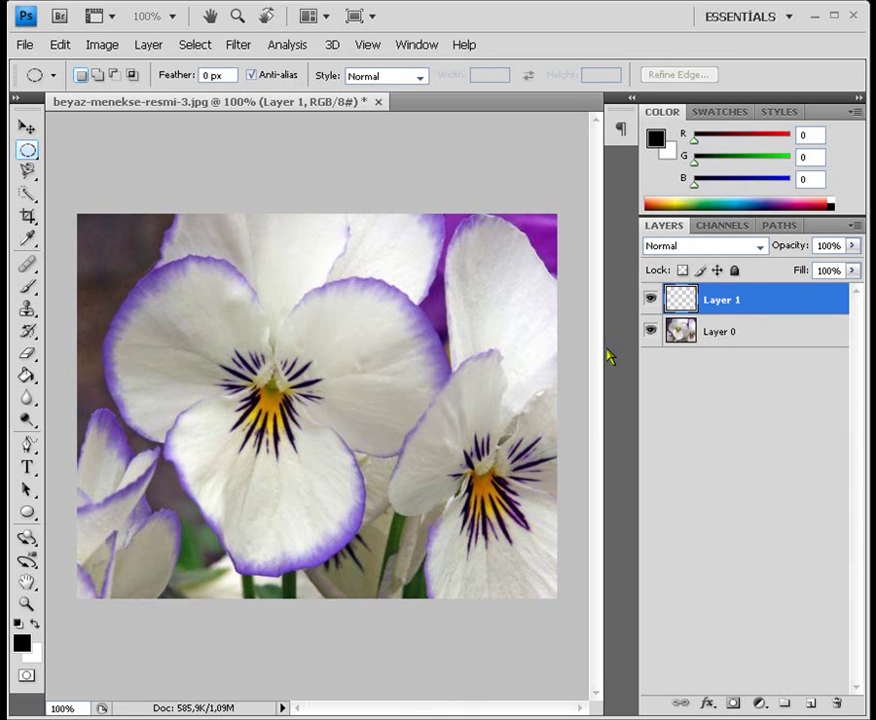
right_click(765, 303)
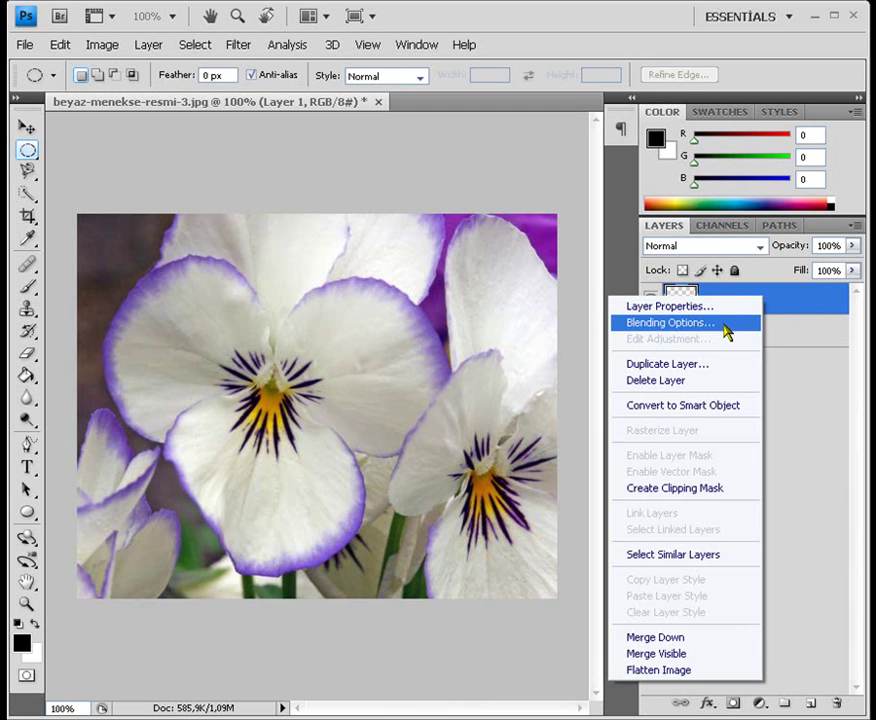
left_click(829, 304)
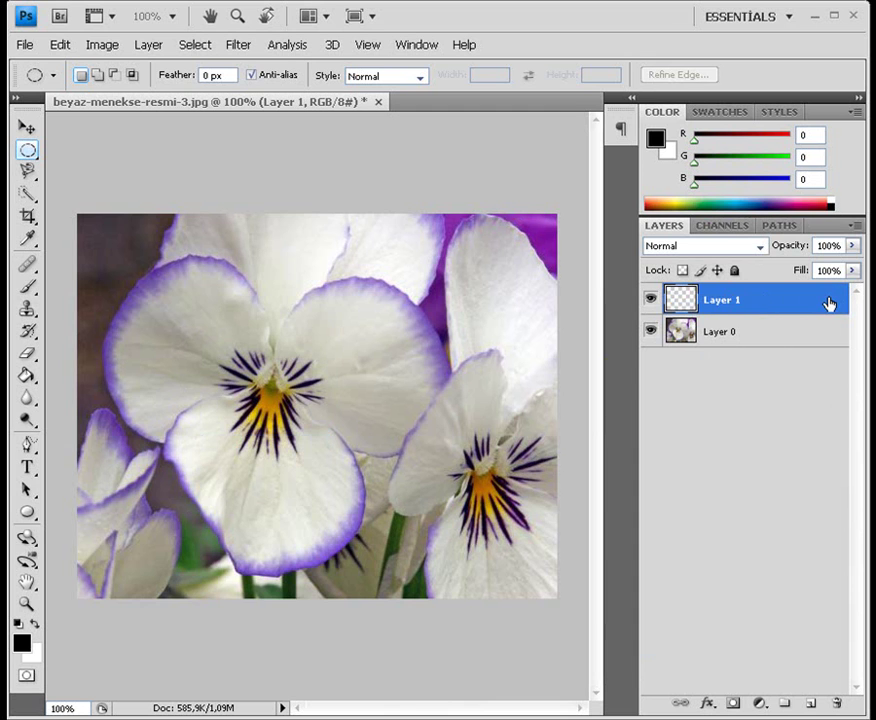
double_click(829, 304)
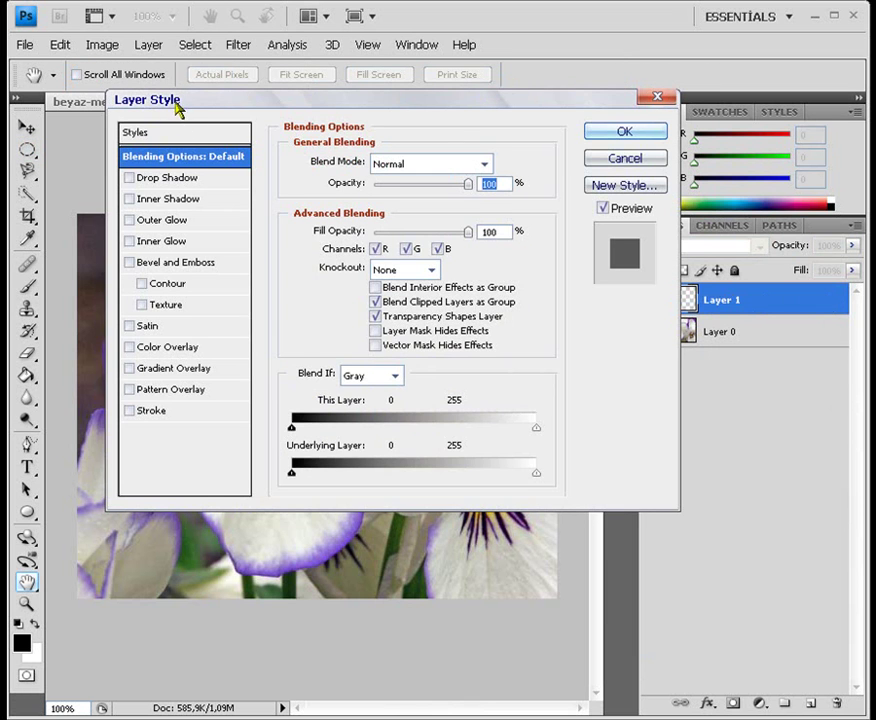
left_click_drag(272, 108, 459, 28)
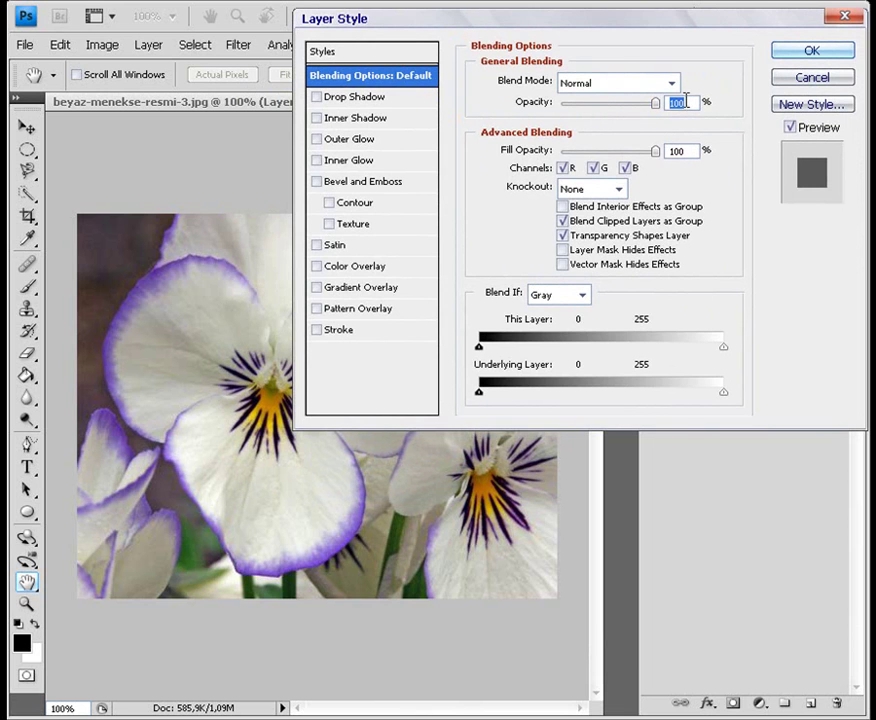
type("50")
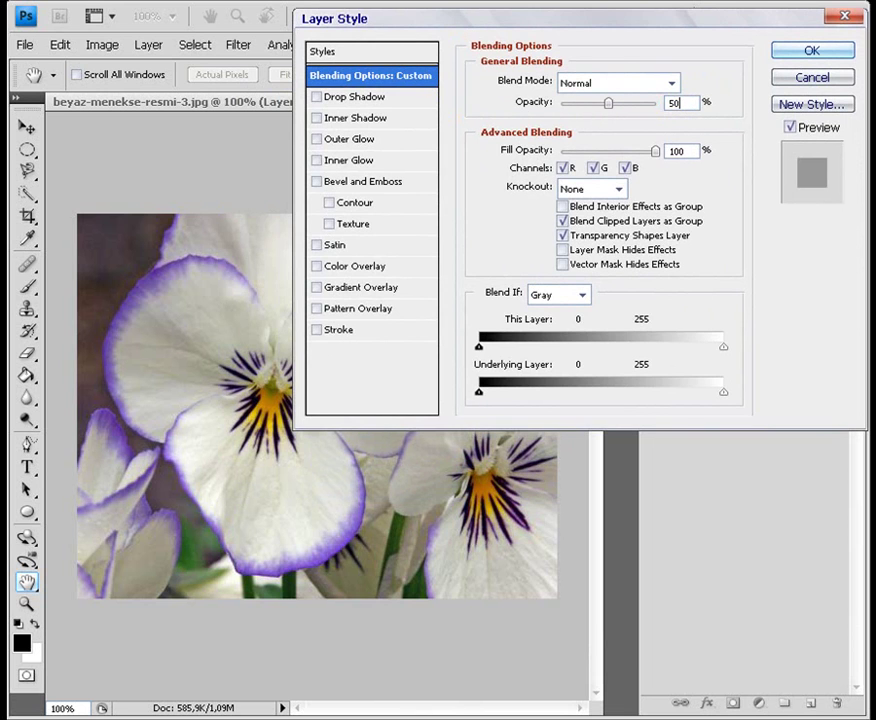
Enable the Drop Shadow, Inner Shadow, Inner Glow, and Bevel and Emboss effects for the layer
left_click(317, 97)
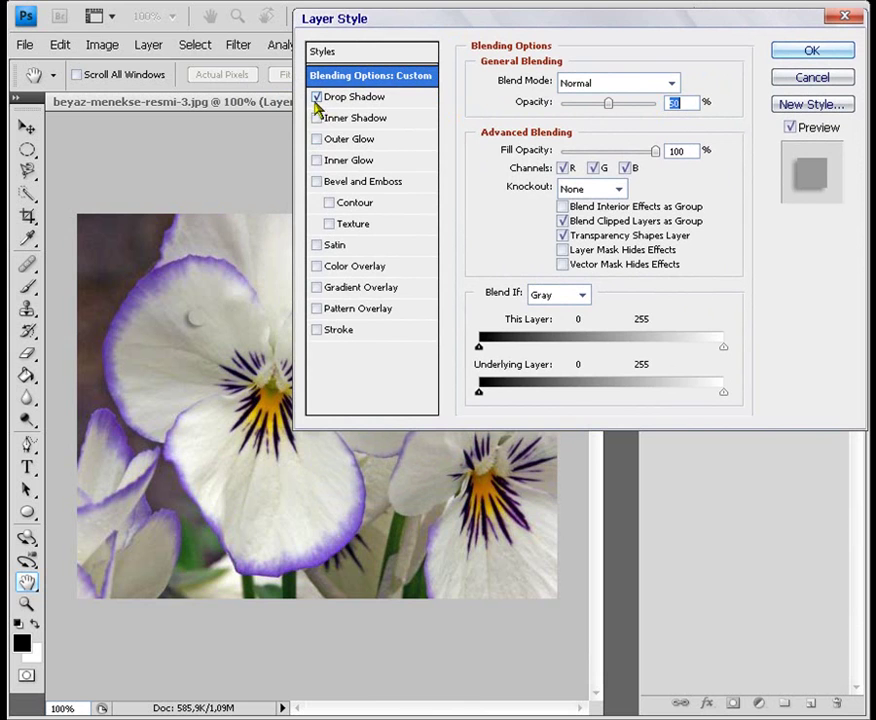
left_click(317, 118)
left_click(317, 160)
left_click(318, 182)
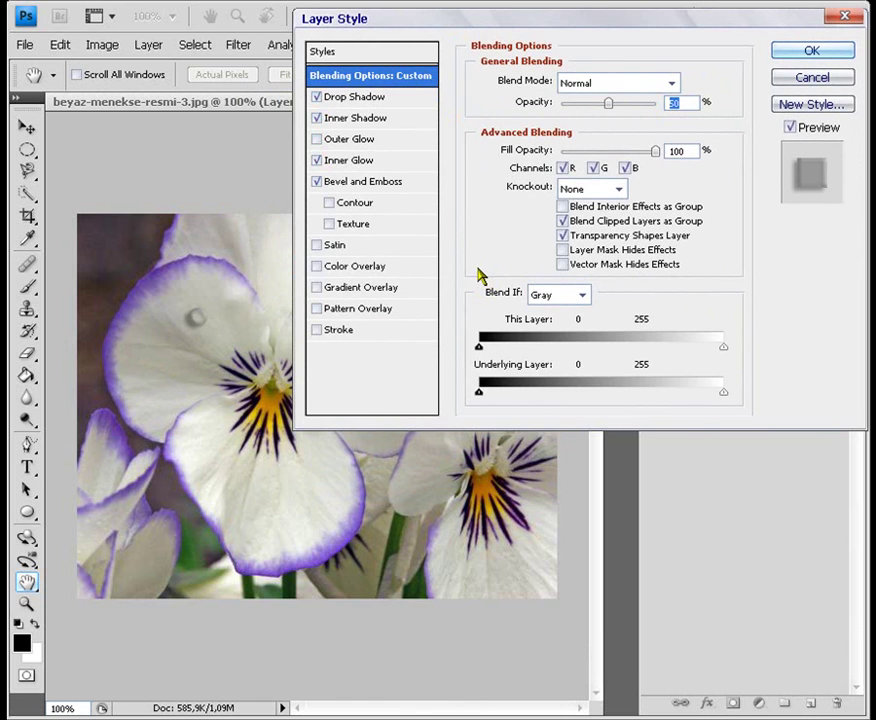
Set the Drop Shadow to 100% opacity, 120° angle, 1 px distance and 1 px size
left_click(414, 100)
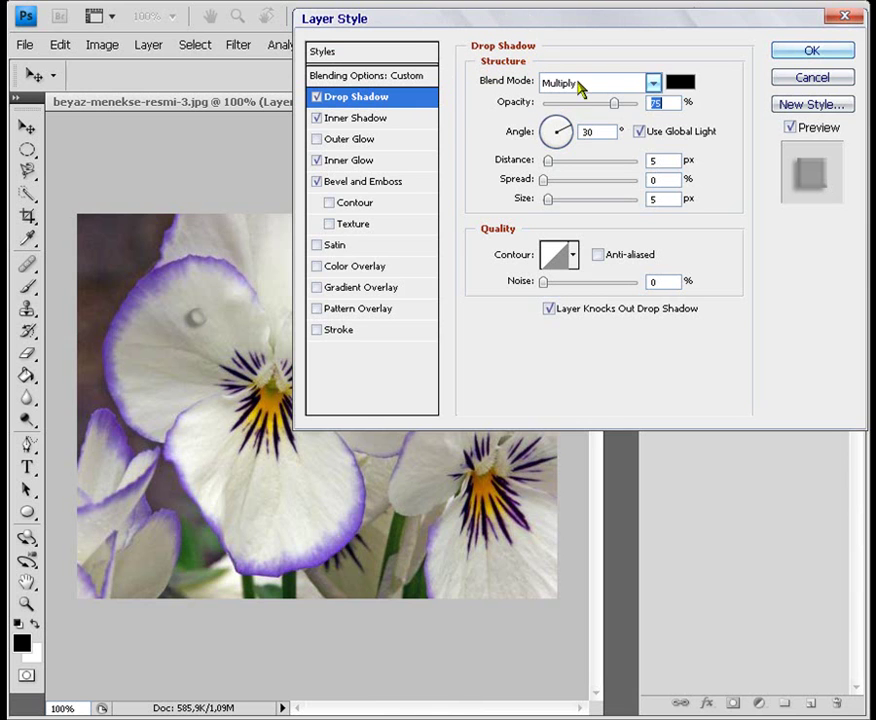
type("100")
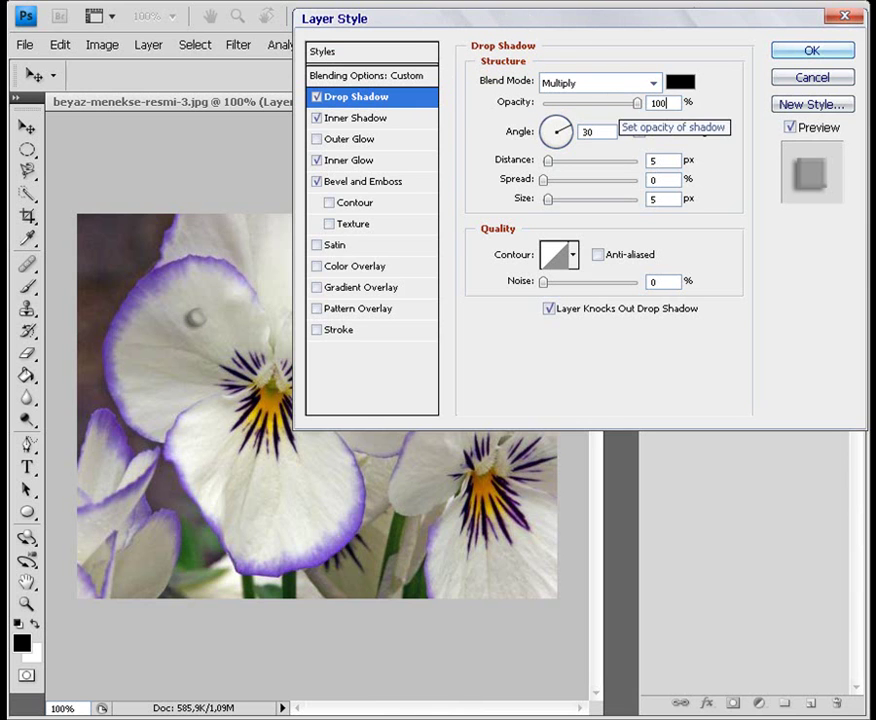
key("Tab")
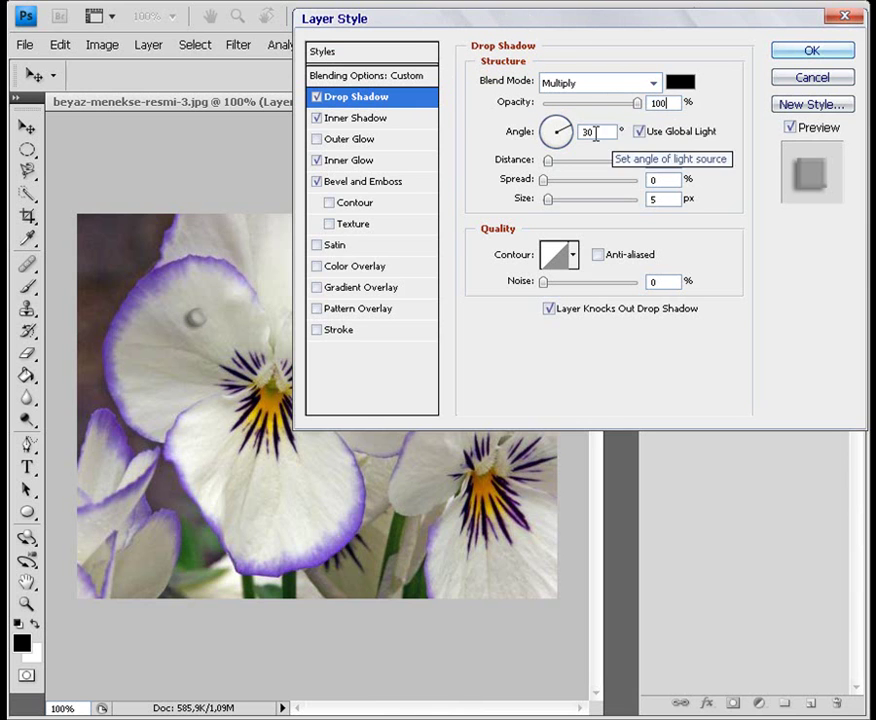
type("120")
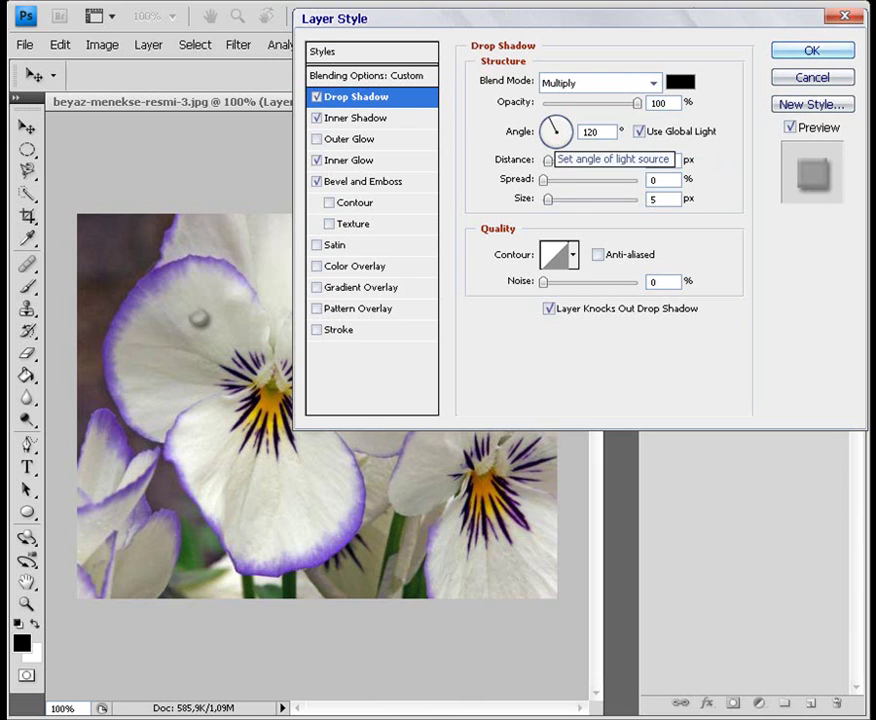
double_click(655, 160)
key("BackSpace")
type("1")
double_click(668, 198)
type("1")
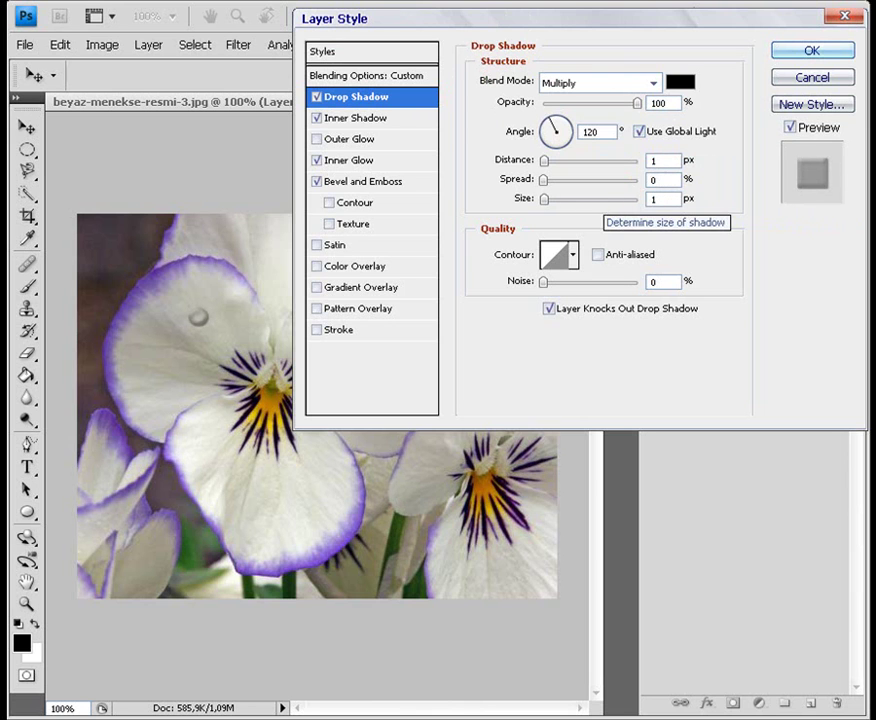
Reduce the Inner Shadow opacity to 40%
left_click(398, 118)
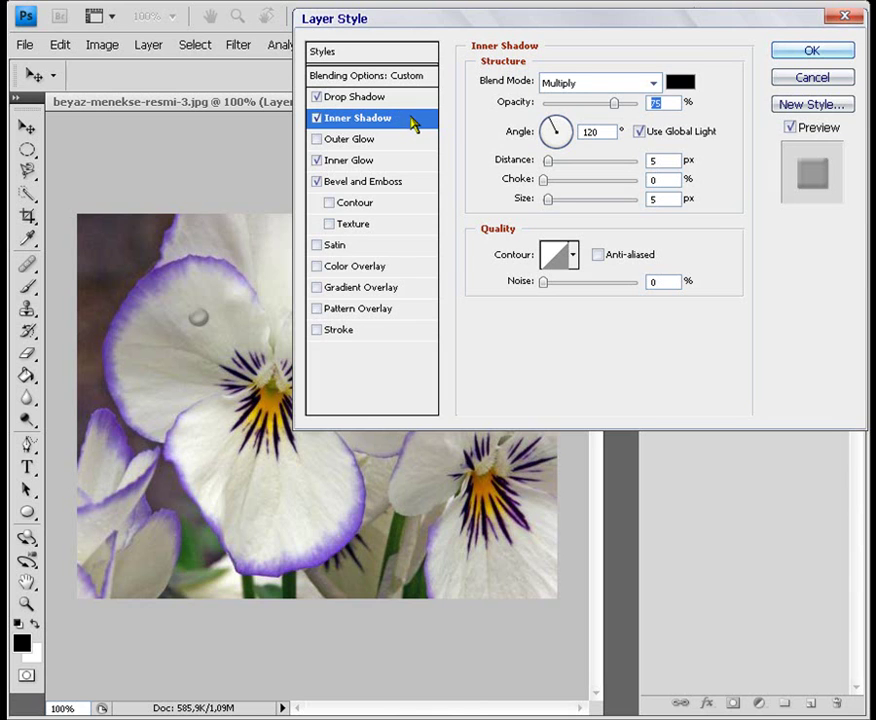
left_click(524, 45)
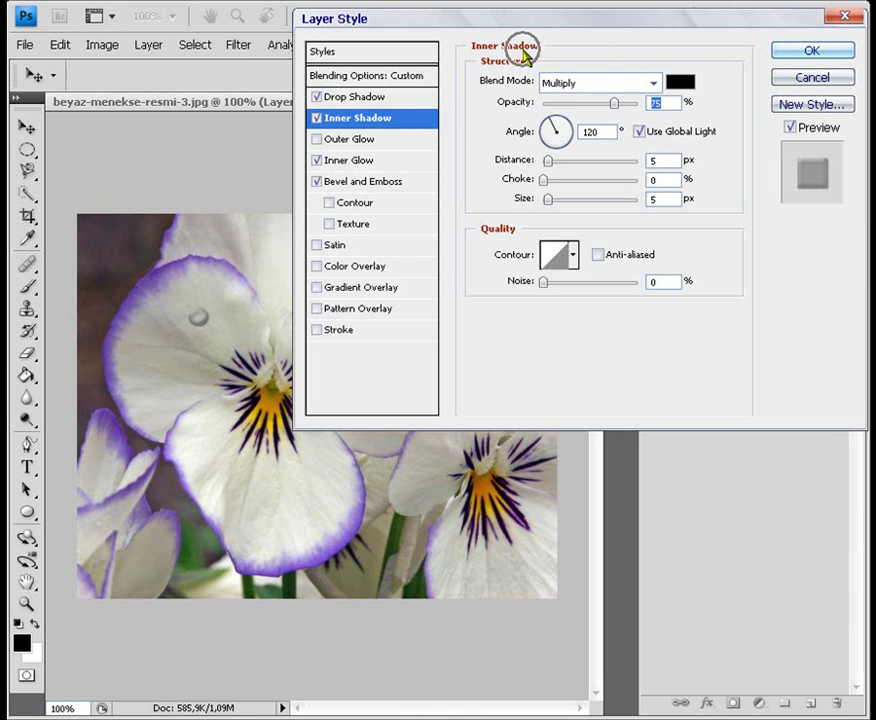
left_click_drag(614, 106, 580, 105)
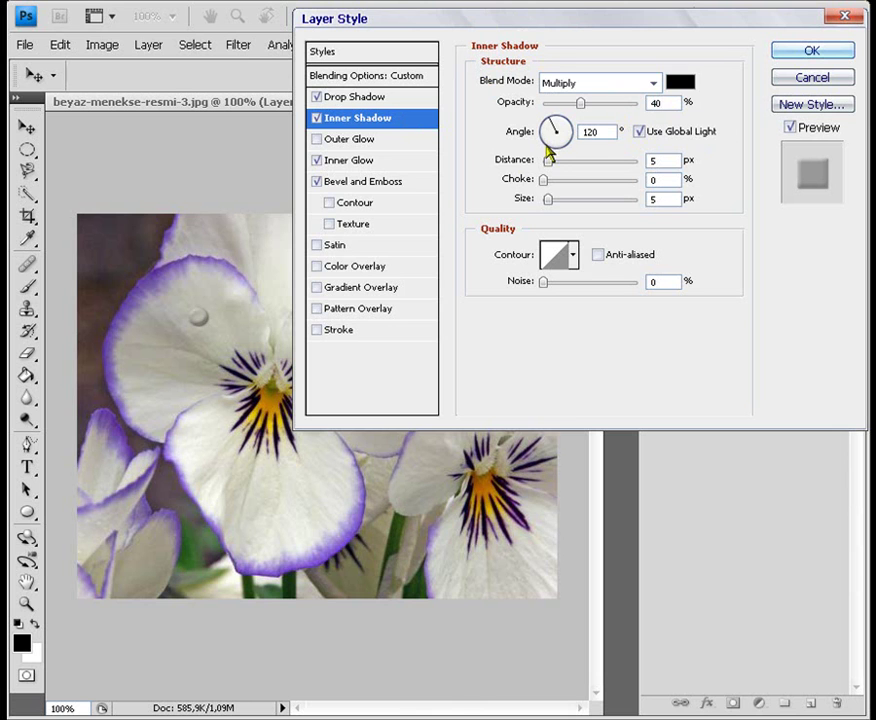
Change the Inner Glow color to near-black (RGB 6, 6, 6) and set its opacity to 30%
left_click(411, 170)
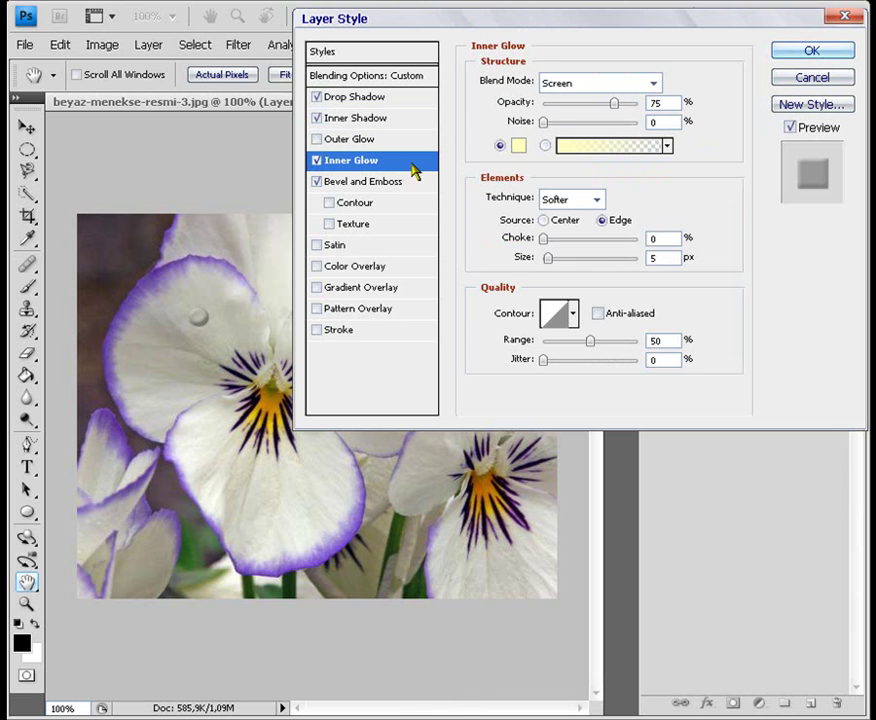
left_click(518, 146)
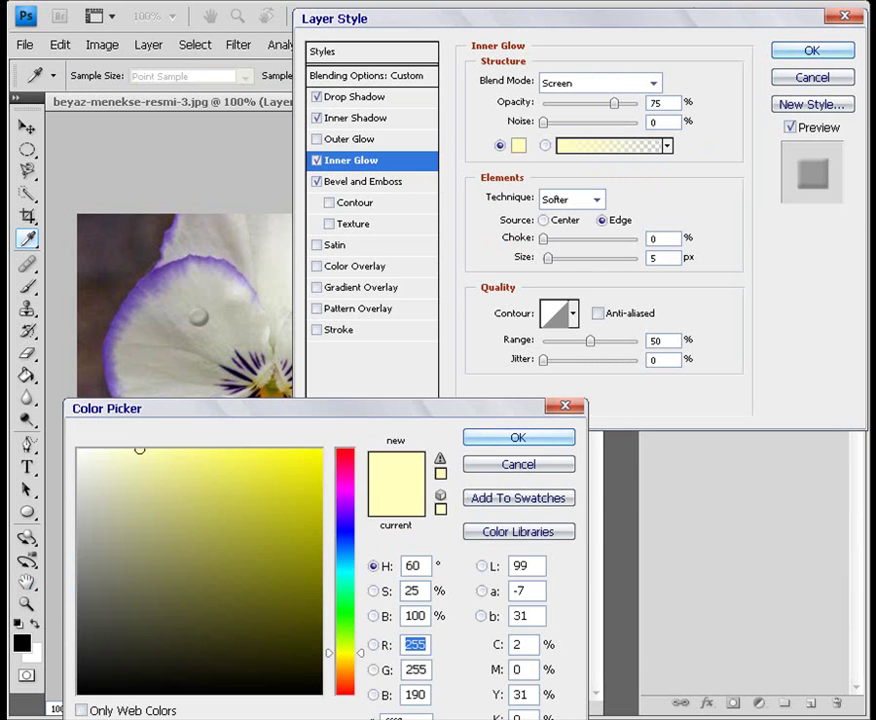
left_click(84, 688)
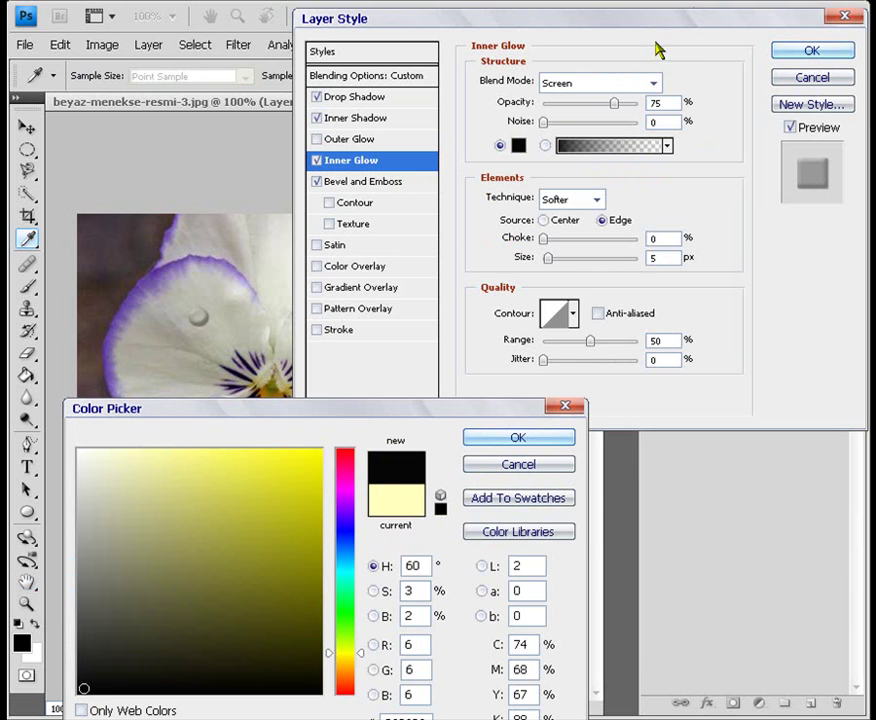
left_click(498, 447)
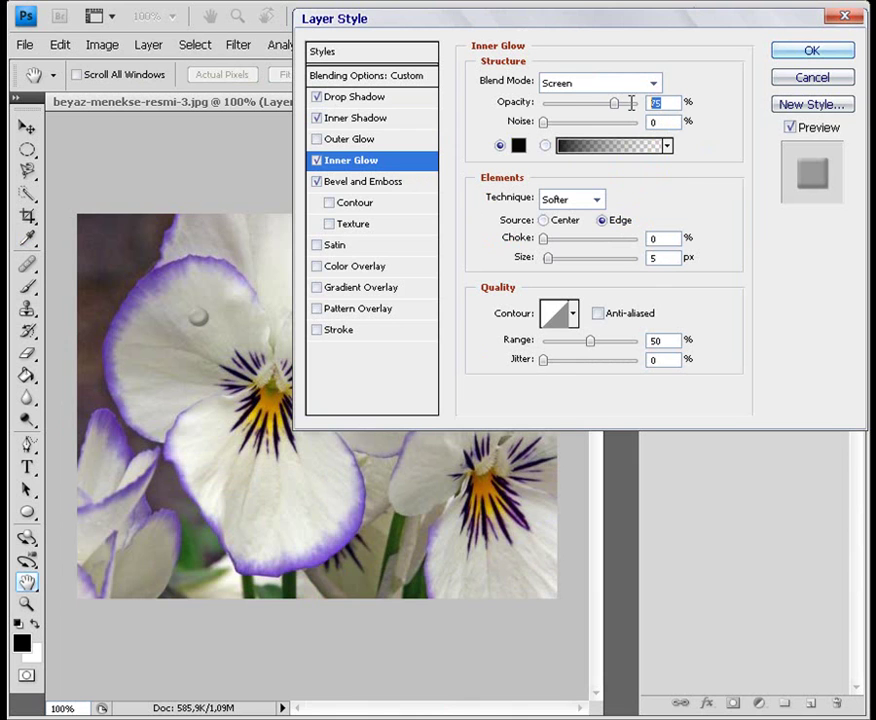
type("30")
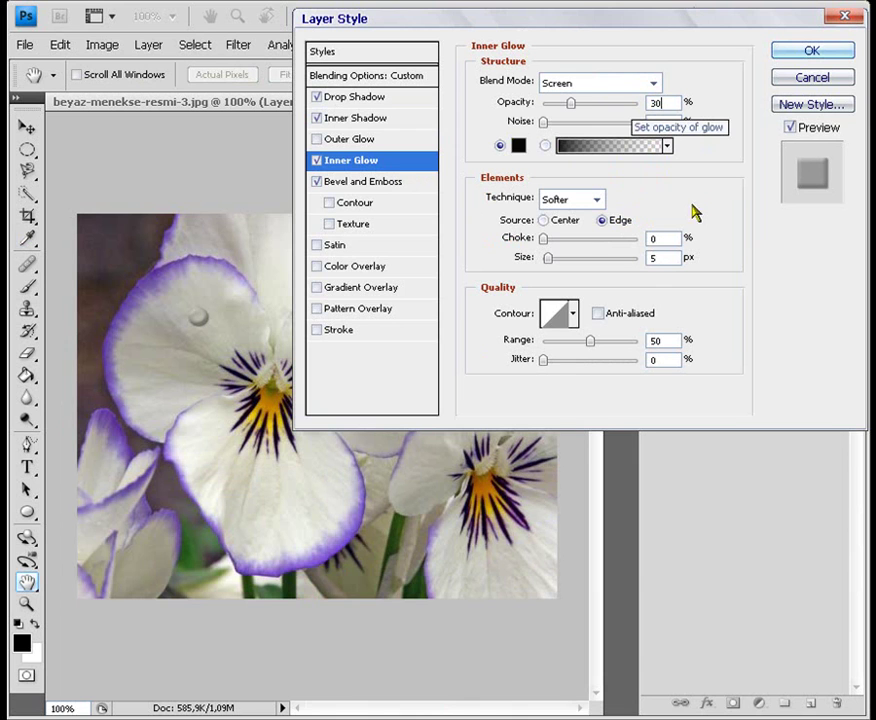
Set Bevel and Emboss to 250% depth, 100% highlight opacity and 0% shadow opacity, and apply the layer style
left_click(378, 187)
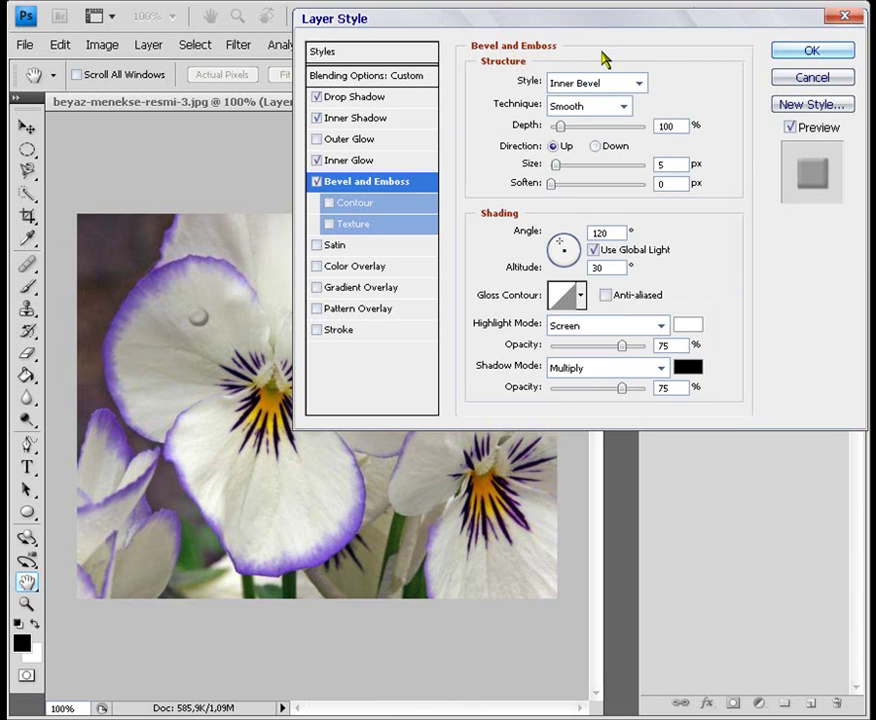
left_click(664, 126)
type("250")
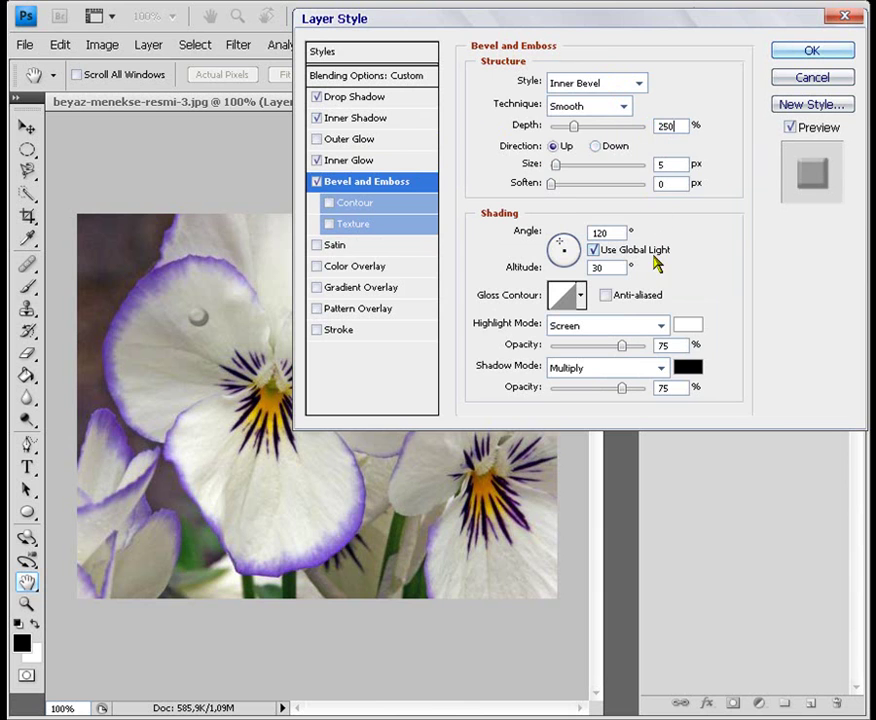
left_click_drag(622, 345, 648, 345)
left_click_drag(622, 388, 551, 389)
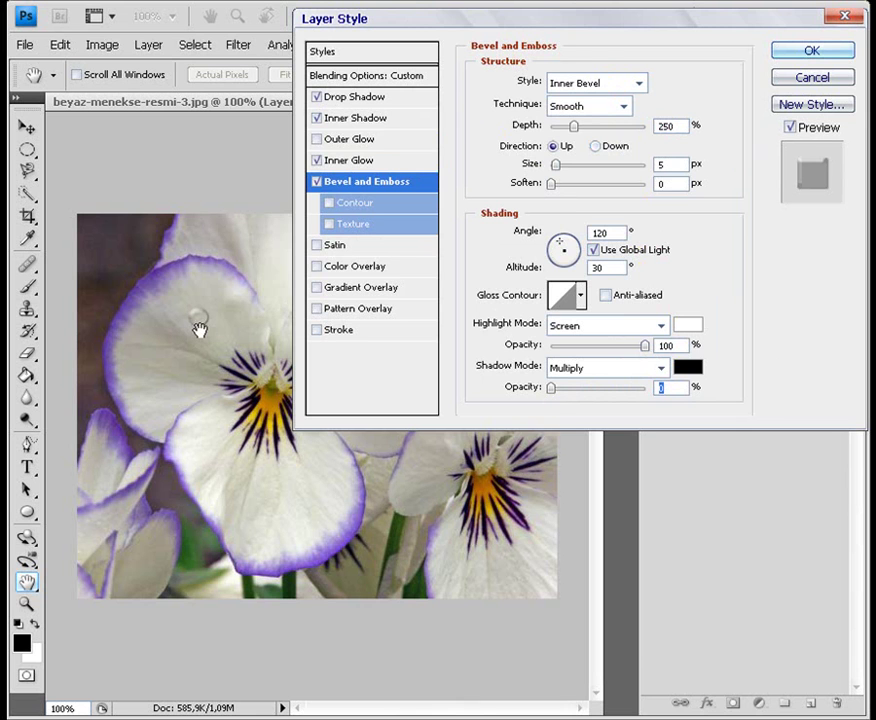
left_click(822, 54)
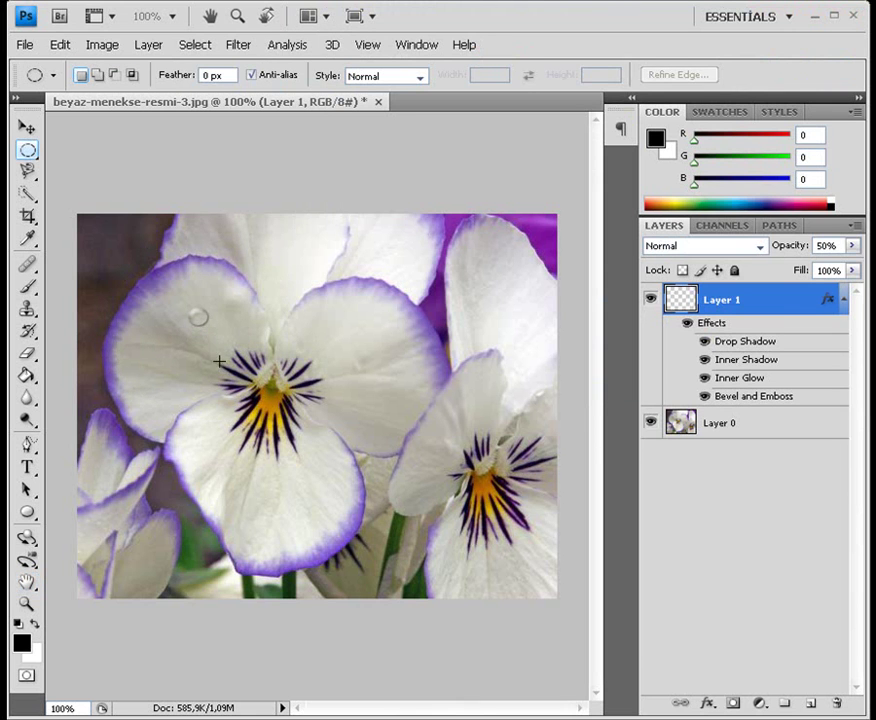
Duplicate the styled droplet layer within the same document, keeping the suggested name
right_click(758, 308)
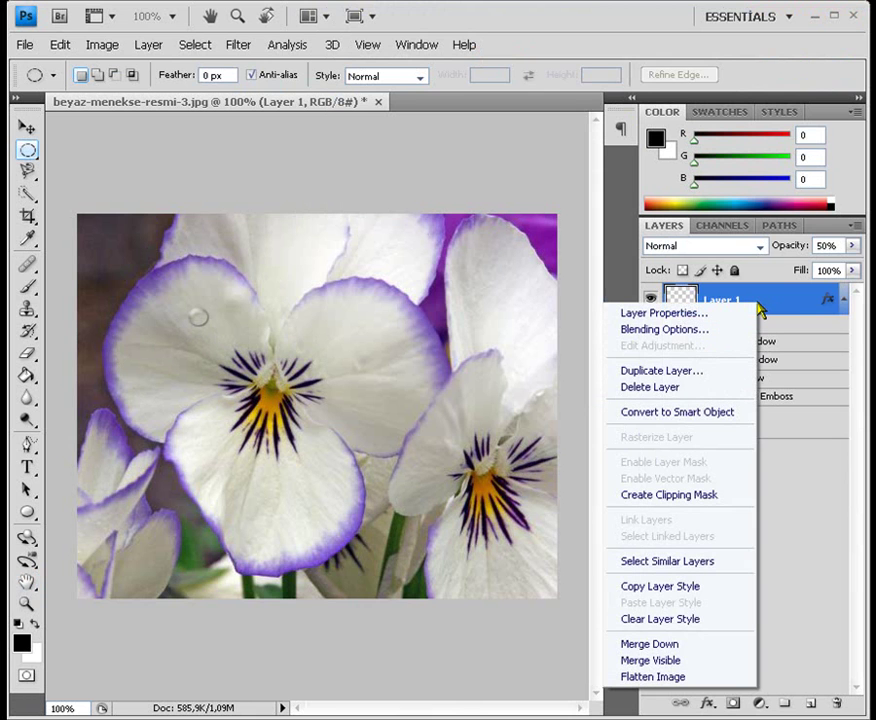
left_click(745, 371)
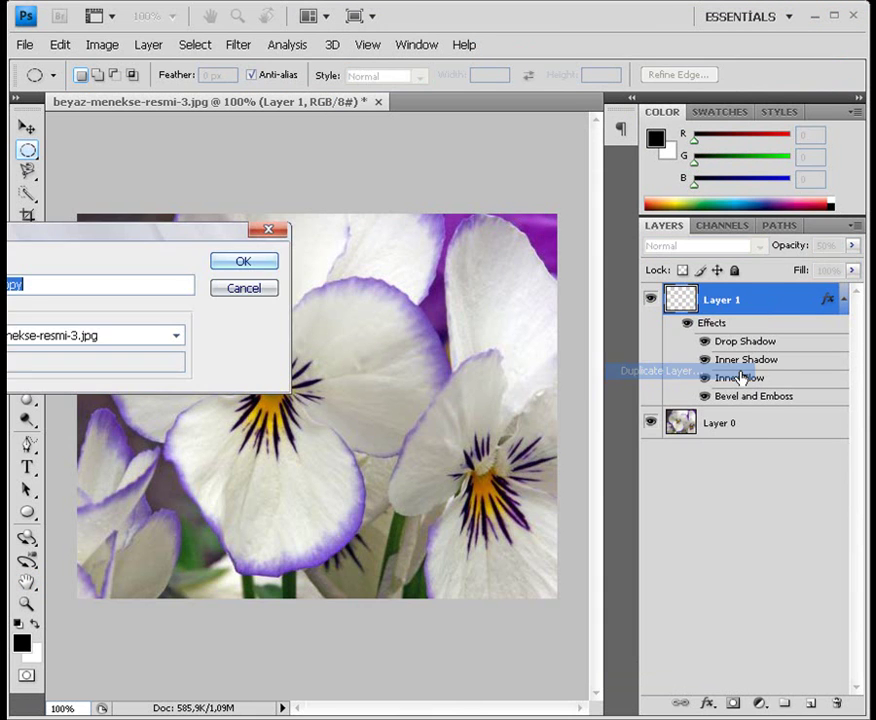
left_click_drag(178, 237, 332, 232)
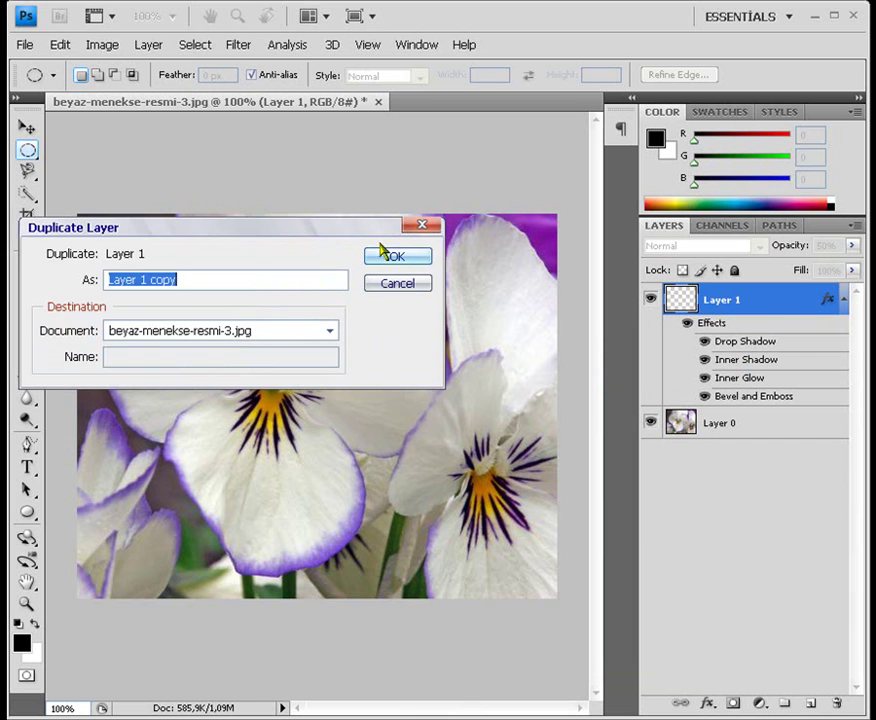
left_click(418, 260)
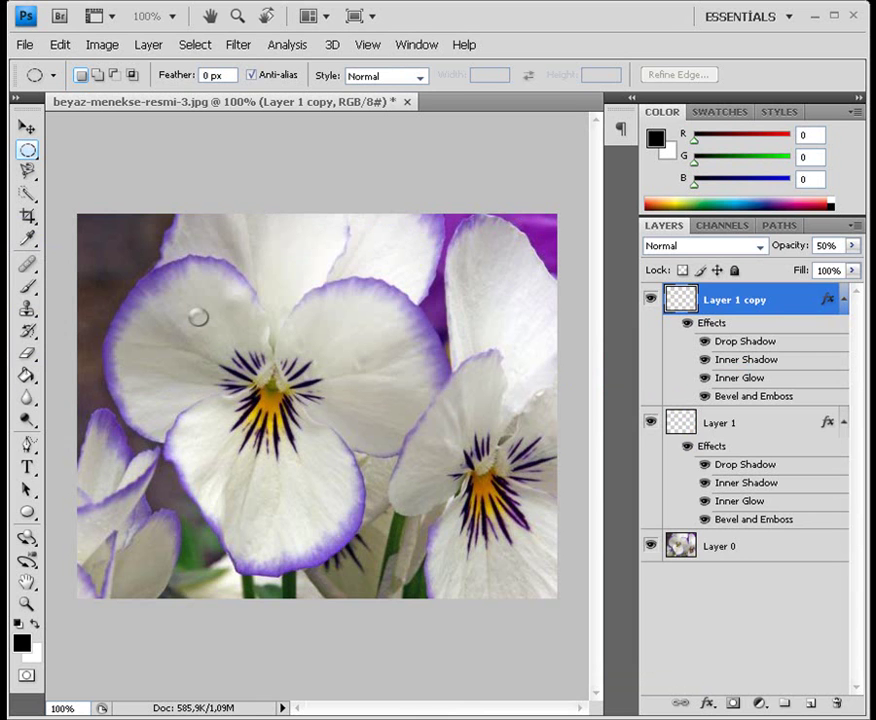
Make three more copies of the original droplet layer, Layer 1, with its effects
left_click(814, 425)
left_click_drag(814, 425, 815, 703)
left_click(799, 545)
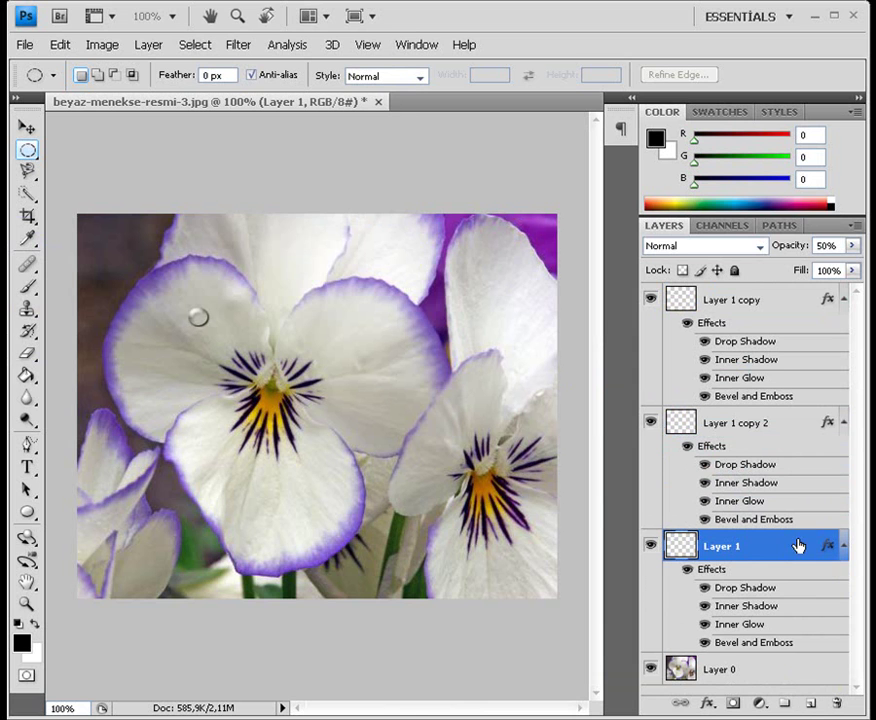
left_click_drag(789, 545, 811, 702)
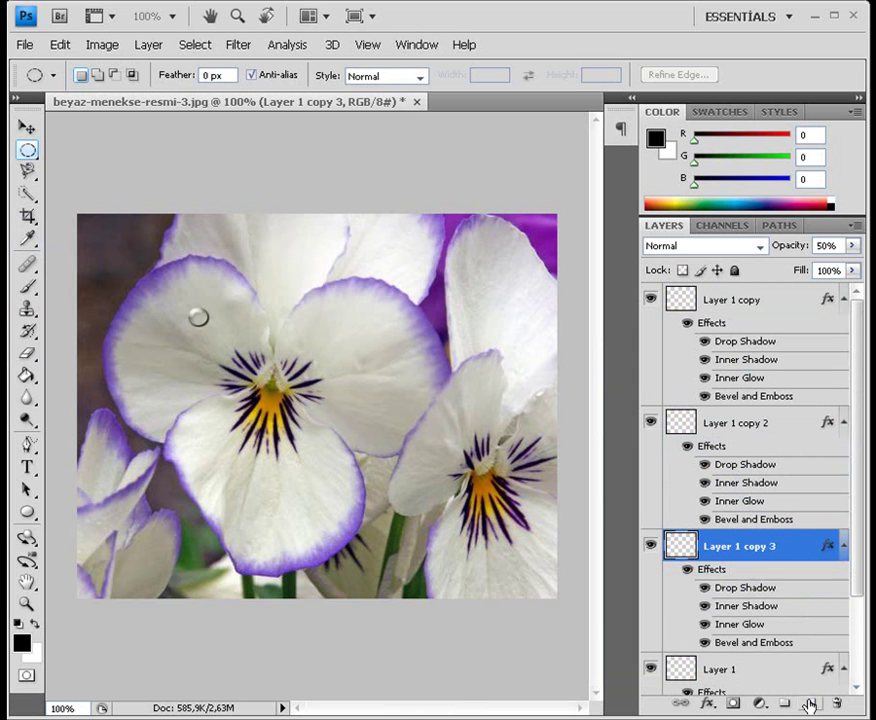
scroll(845, 514, "down", 3)
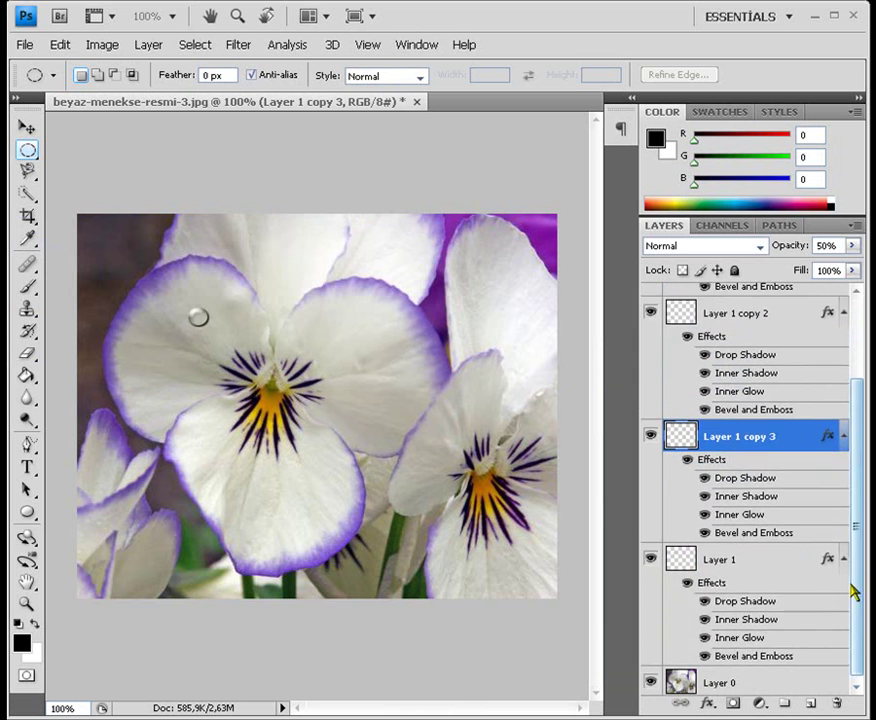
left_click_drag(789, 560, 810, 702)
scroll(856, 600, "down", 3)
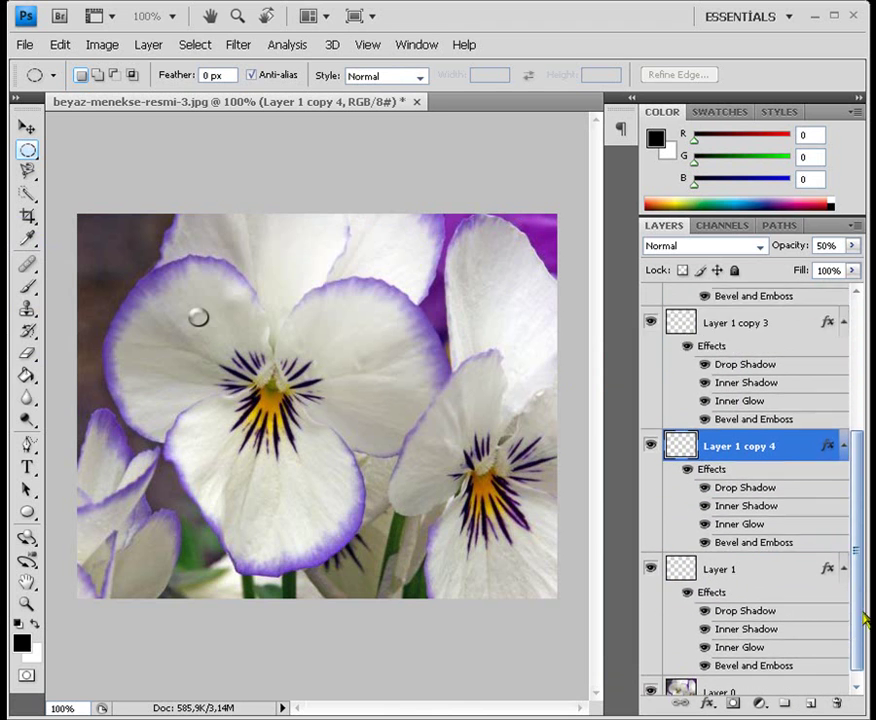
Make one more copy of the original droplet layer, Layer 1, and reselect Layer 1
left_click_drag(790, 558, 808, 701)
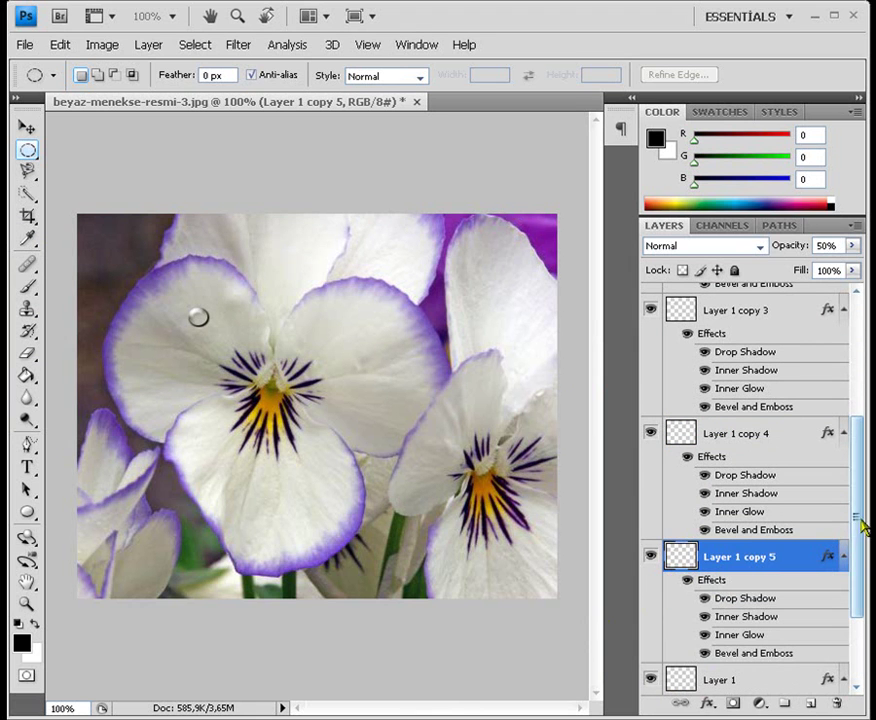
scroll(862, 540, "down", 3)
left_click(810, 558)
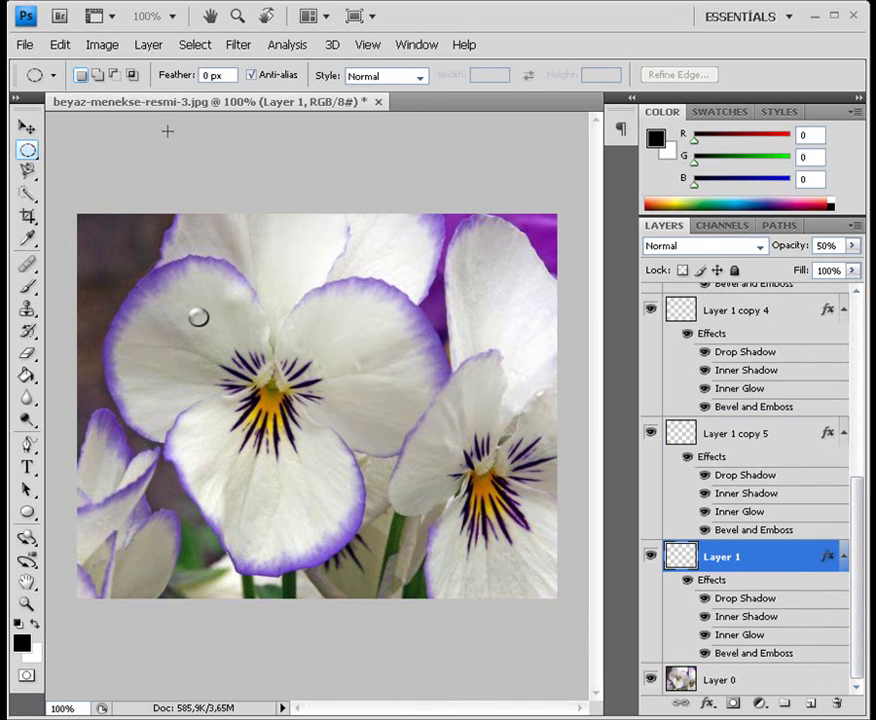
Free-transform the Layer 1 droplet and move it out of the stack, diagonally down toward the dark markings of the flower
left_click(60, 46)
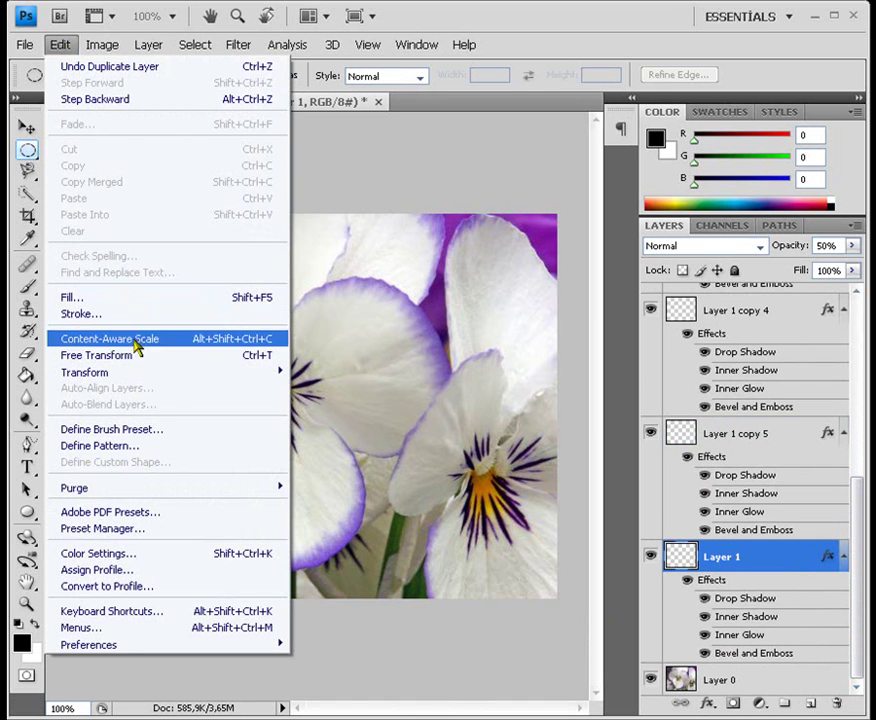
left_click(176, 357)
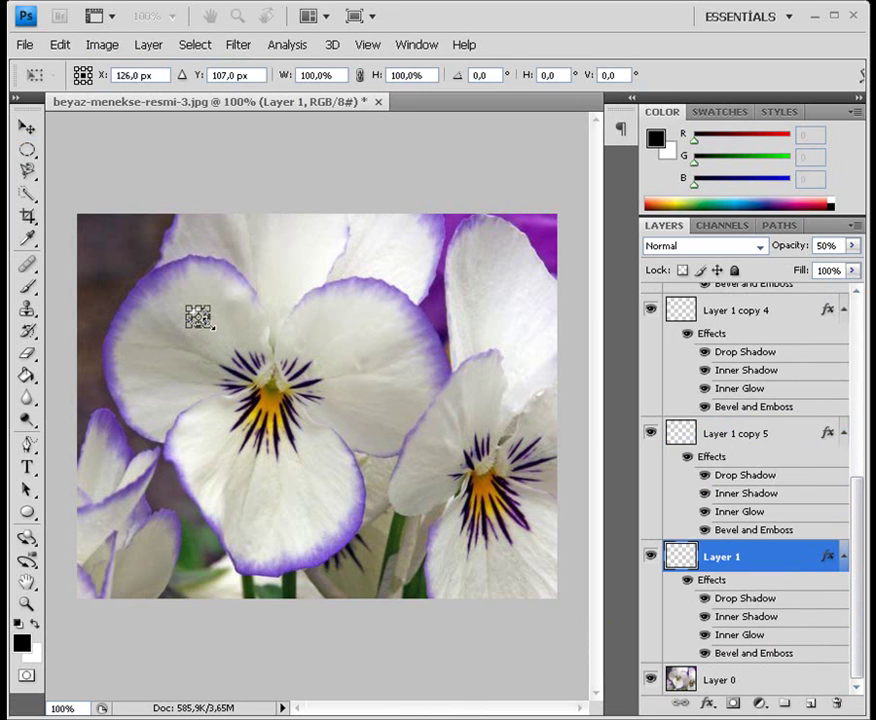
left_click_drag(200, 318, 205, 322)
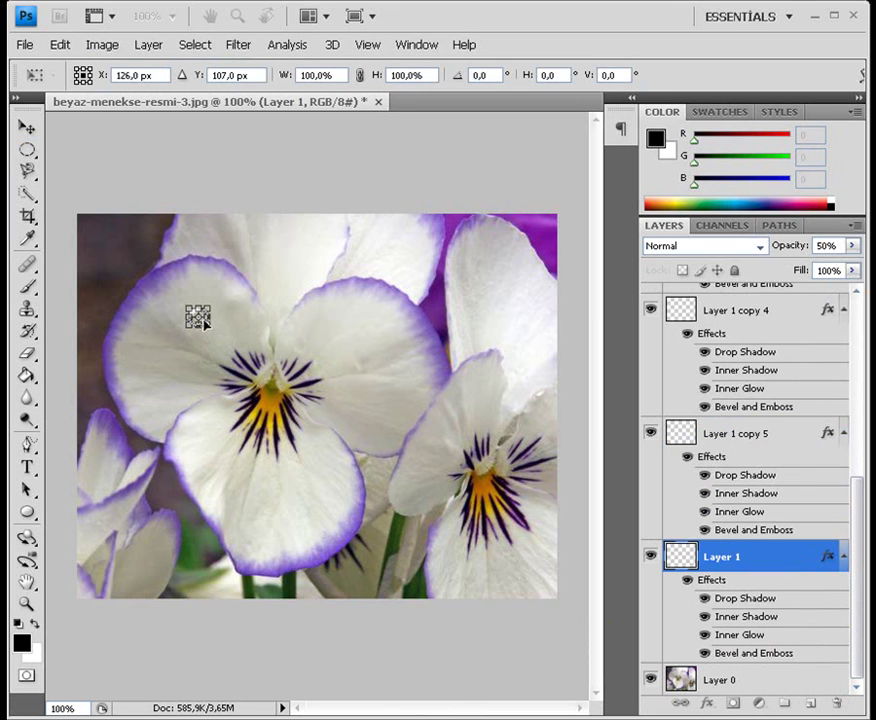
key("Return")
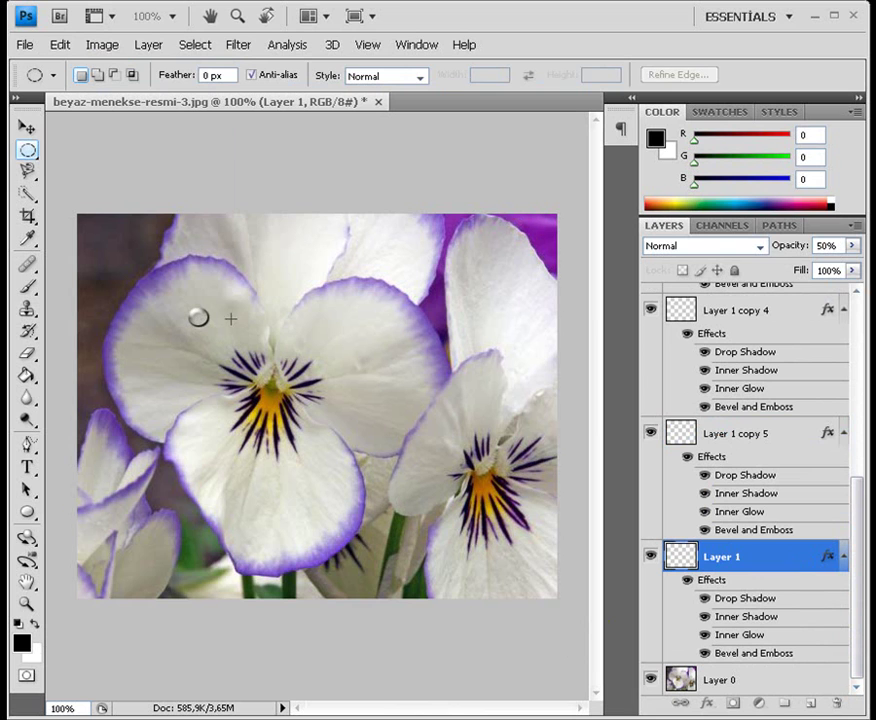
key("v")
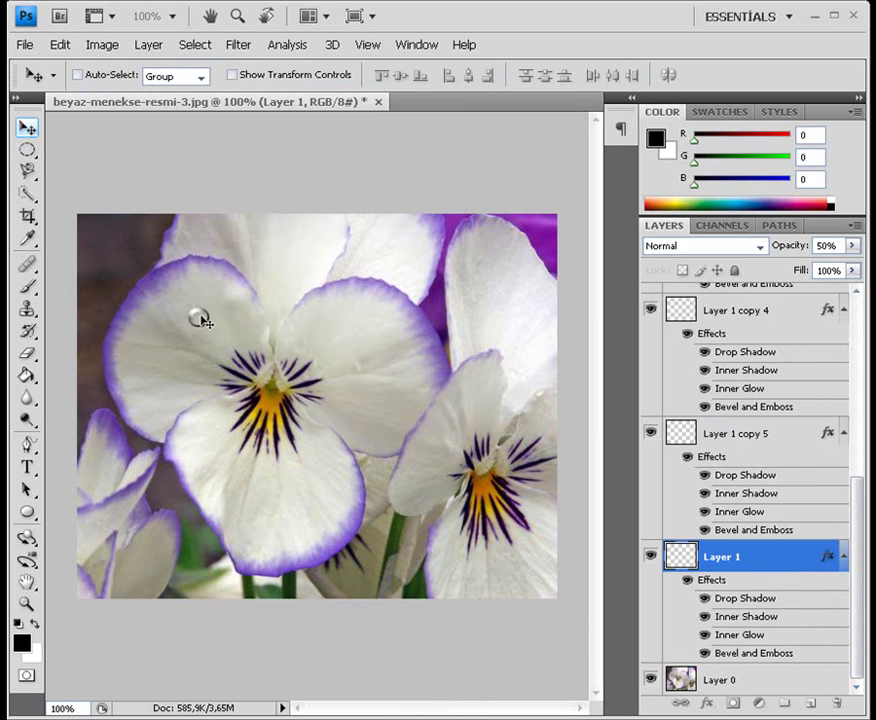
left_click_drag(201, 317, 234, 343)
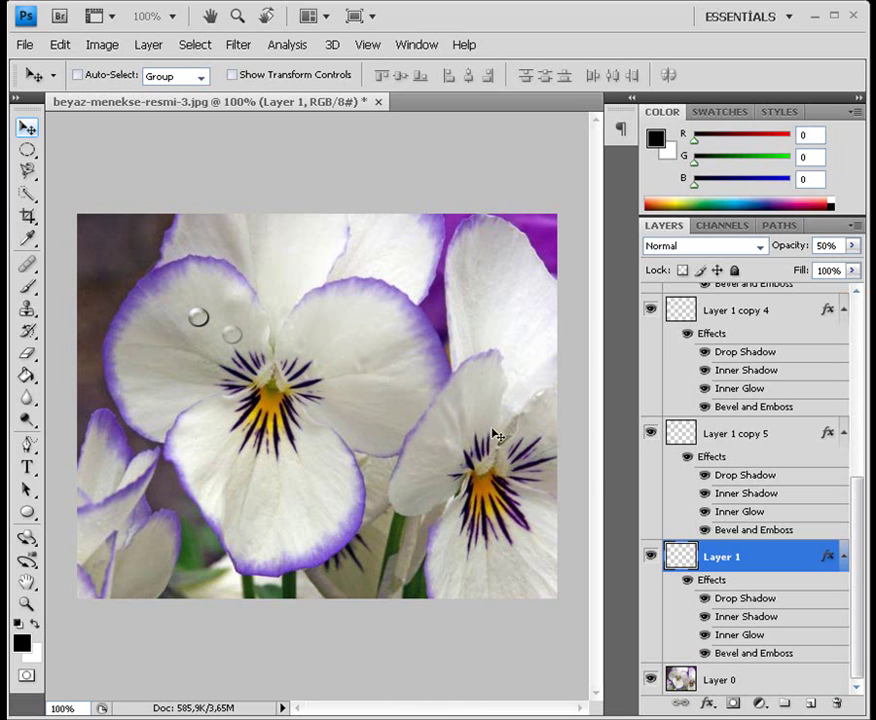
Shrink the Layer 1 copy 5 droplet to a small drop and place it below the stack, beside the petal's dark markings
left_click(776, 440)
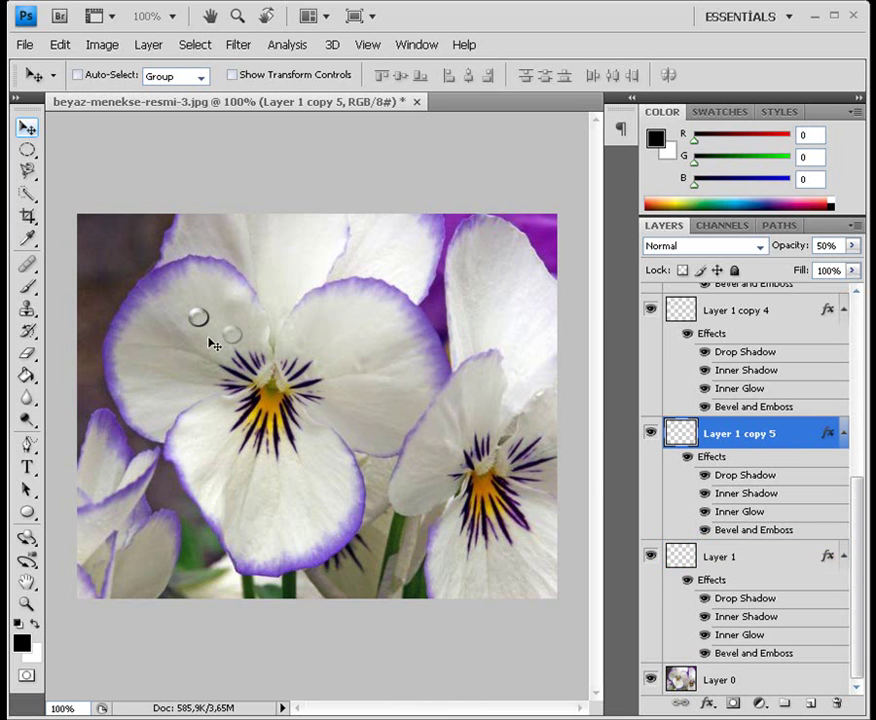
key("ctrl+t")
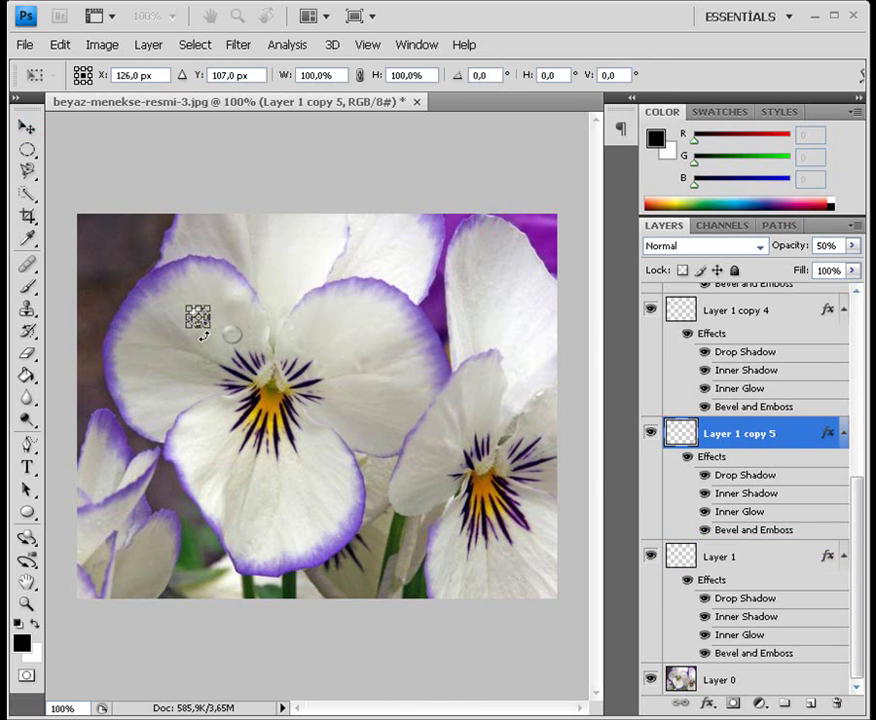
left_click_drag(211, 326, 200, 318)
key("Return")
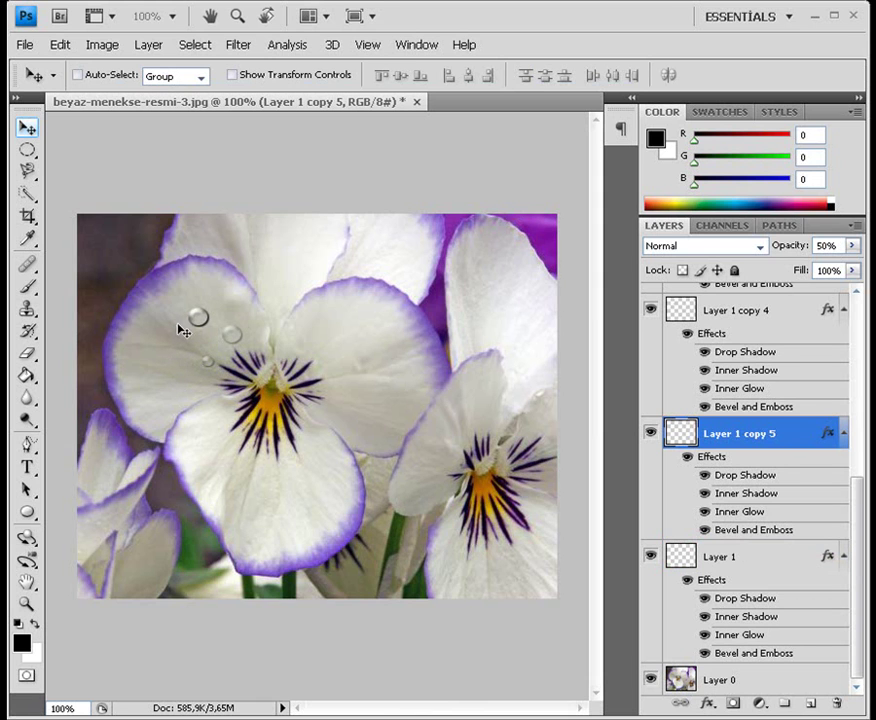
Scale the Layer 1 copy 4 droplet to 57.7% and place it just above the small drop beside the dark markings
left_click(727, 310)
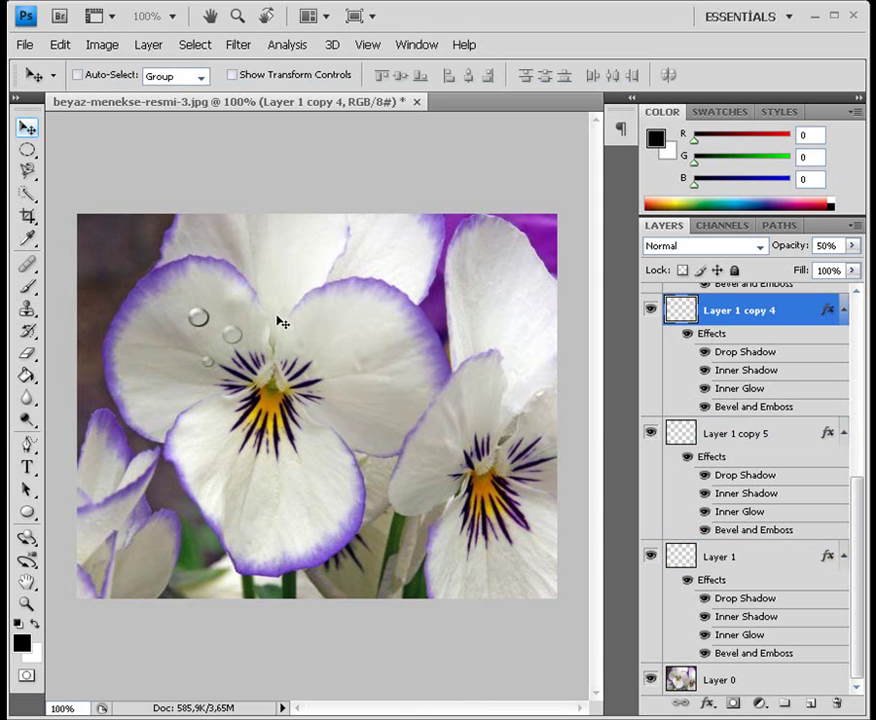
key("ctrl+t")
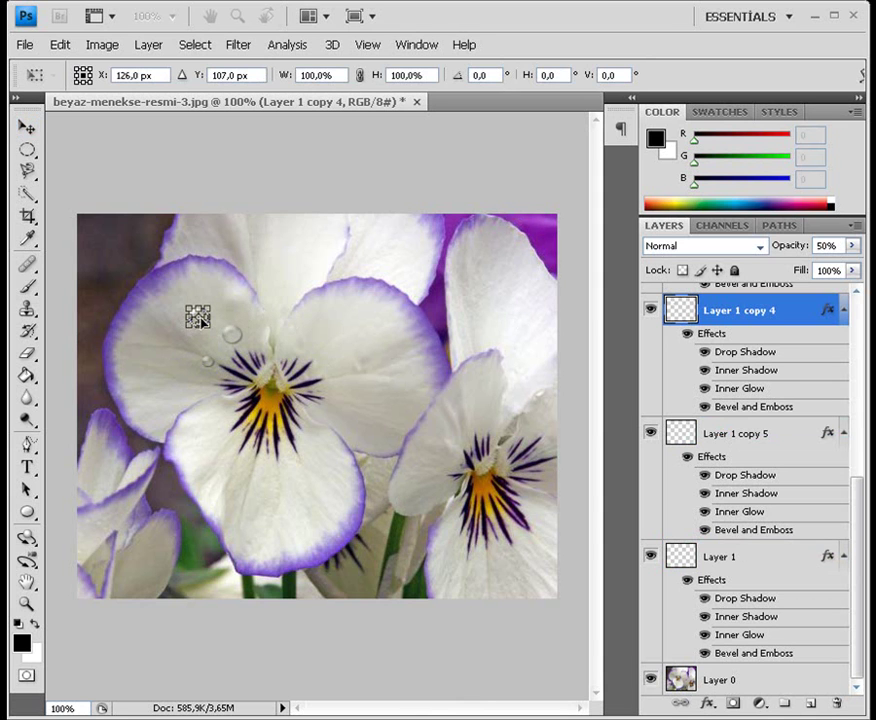
left_click_drag(210, 324, 199, 317)
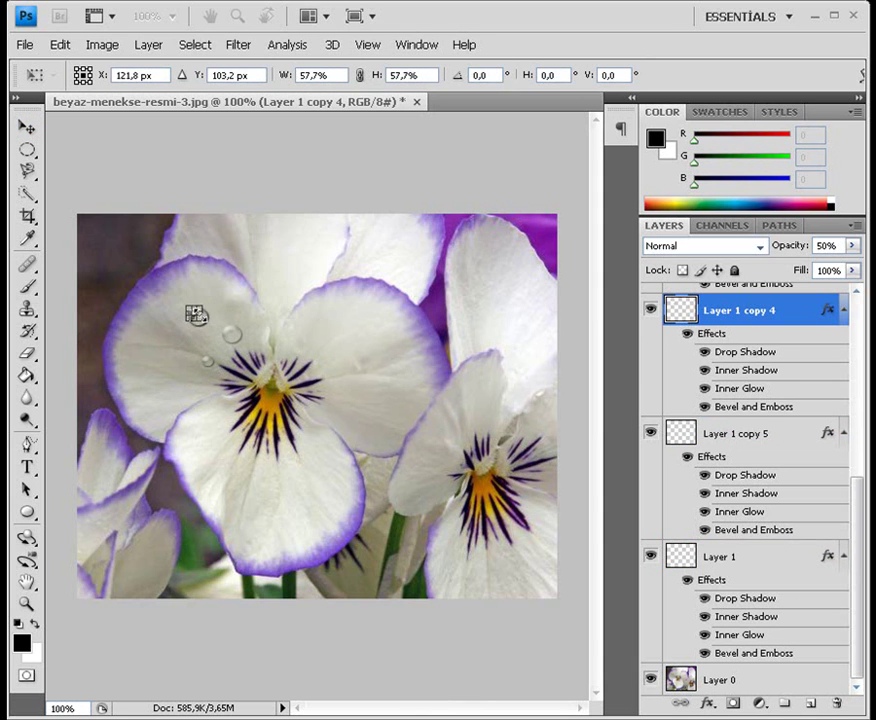
key("Return")
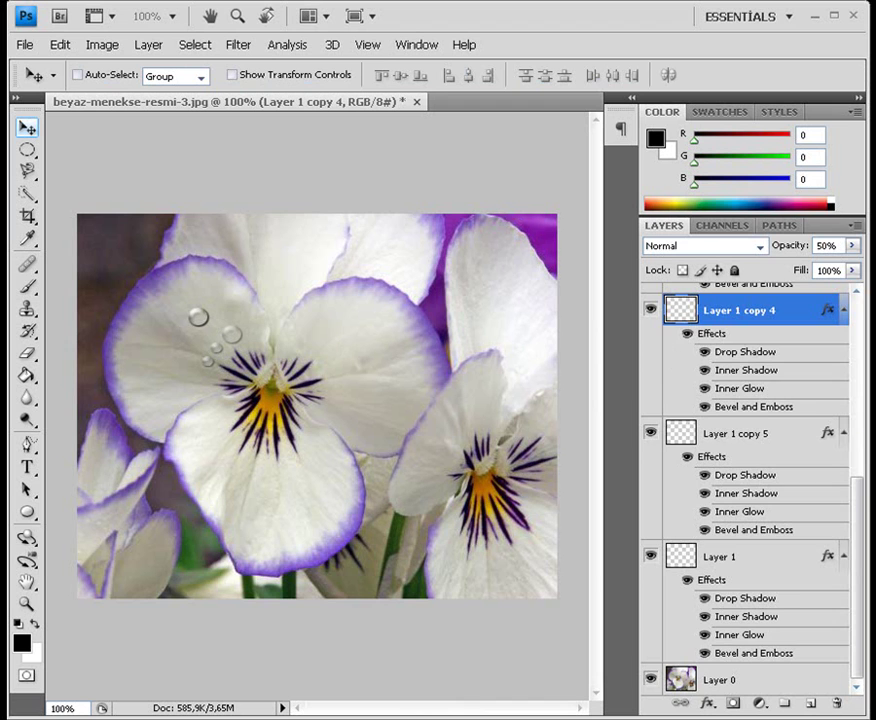
Scale the Layer 1 copy 3 droplet to 39.5% and place it directly above the two small drops
left_click_drag(862, 498, 852, 401)
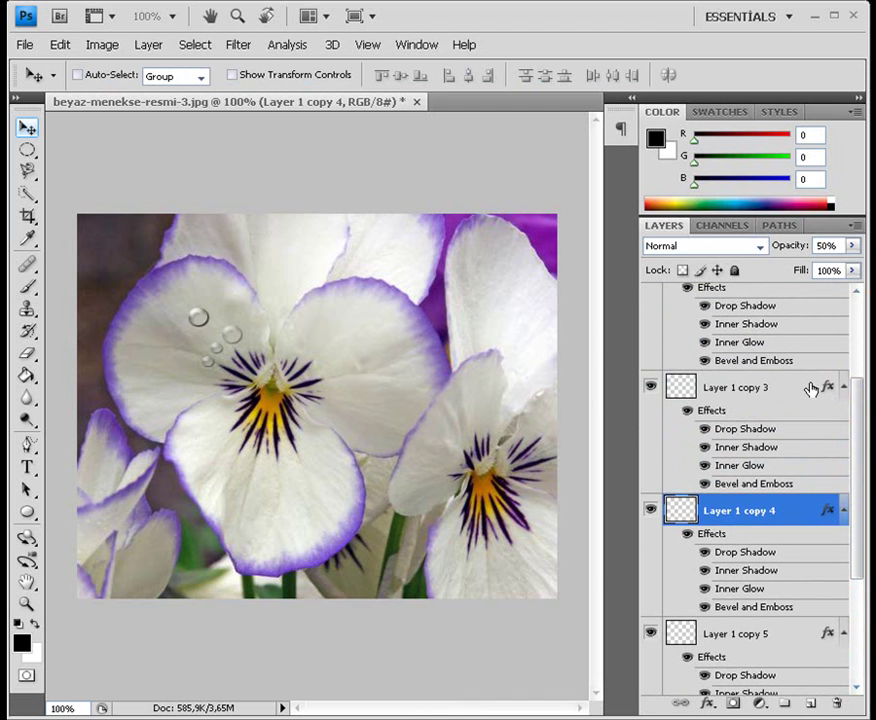
left_click(809, 387)
key("ctrl+t")
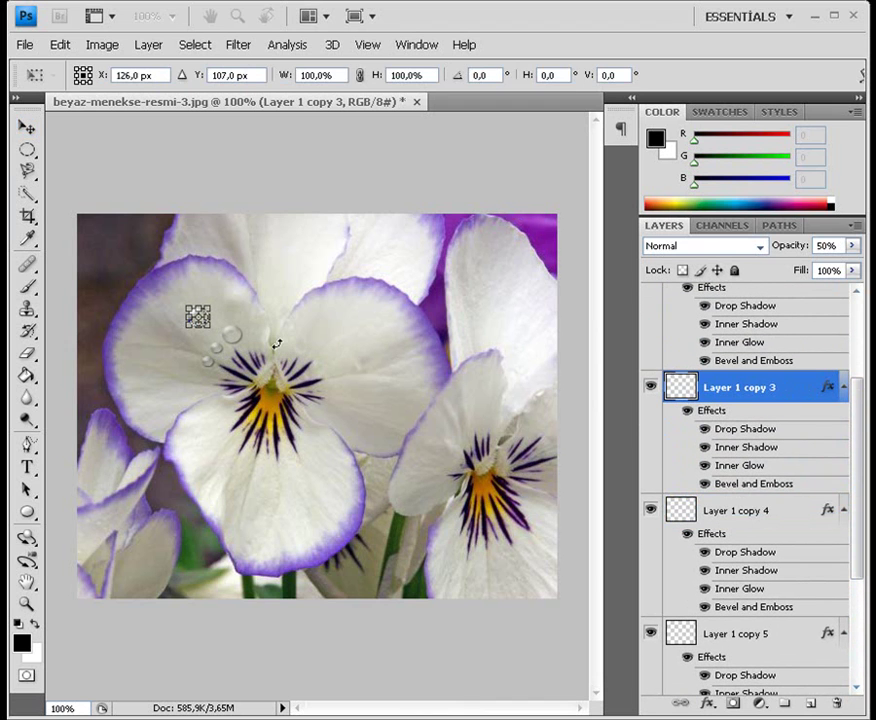
left_click_drag(212, 330, 199, 318)
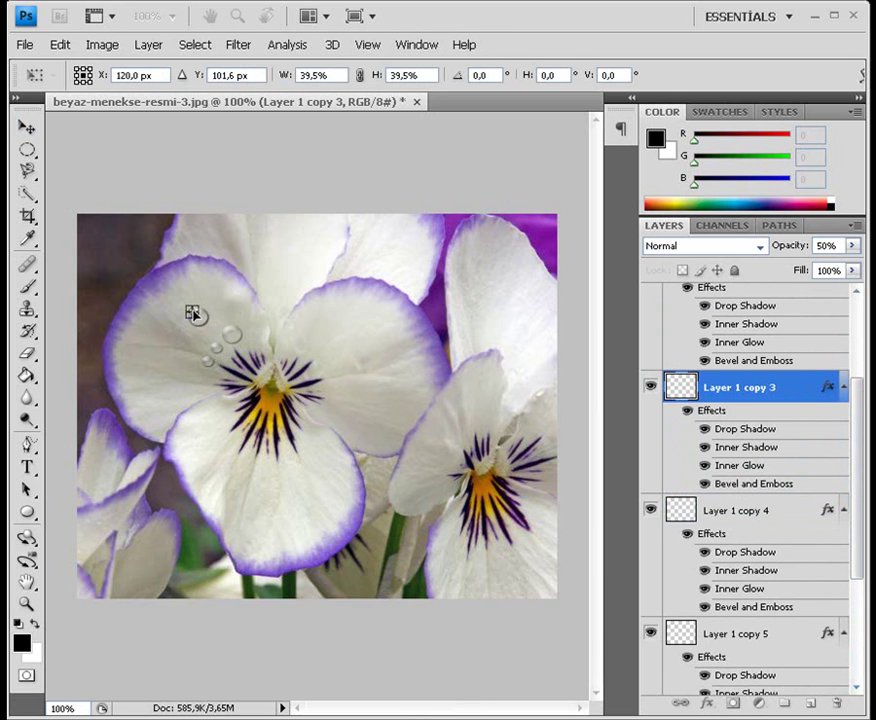
key("Return")
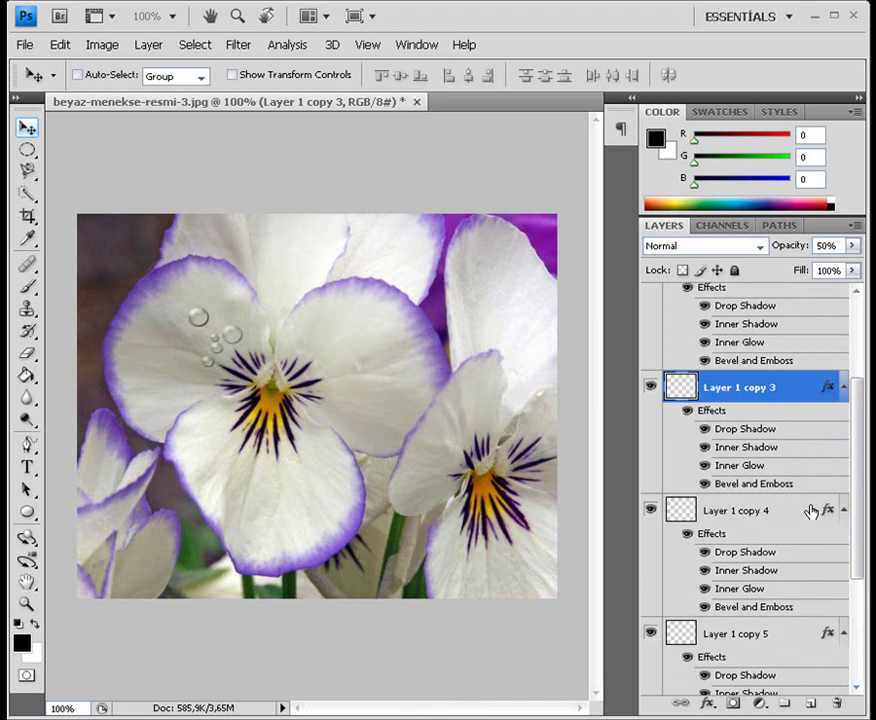
Narrow the Layer 1 copy 2 droplet to 70% width at 100% height and place it below the stack, left of the small drops
left_click_drag(856, 498, 792, 414)
left_click(760, 413)
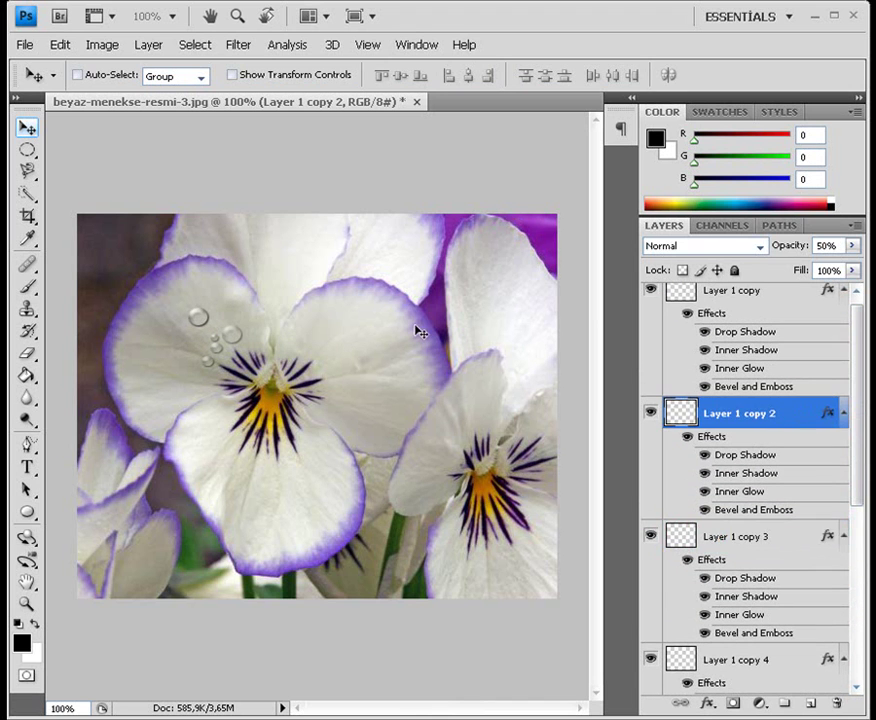
key("ctrl+t")
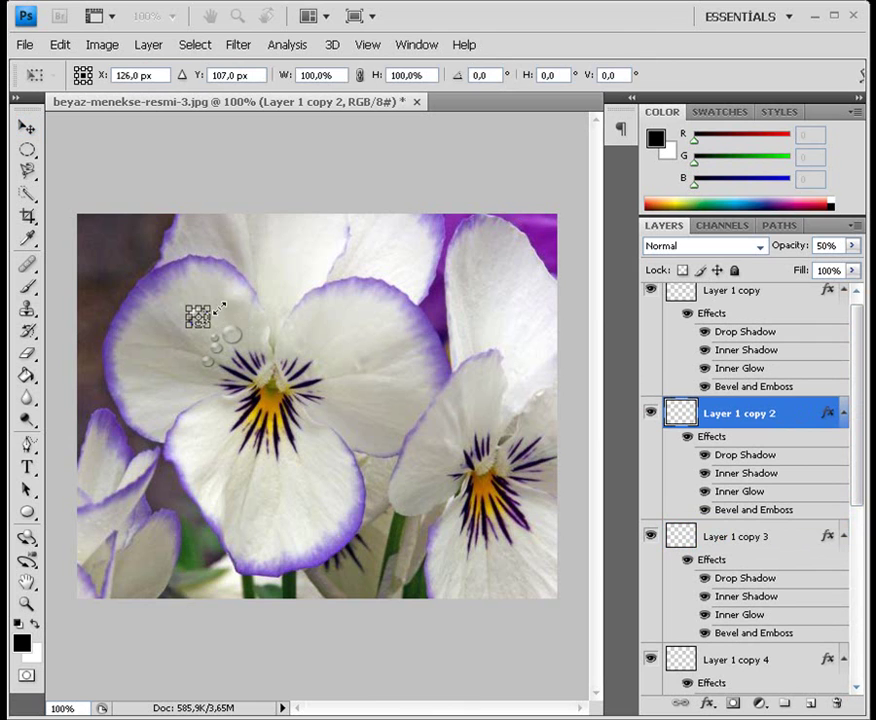
left_click_drag(213, 327, 207, 322)
key("ctrl+z")
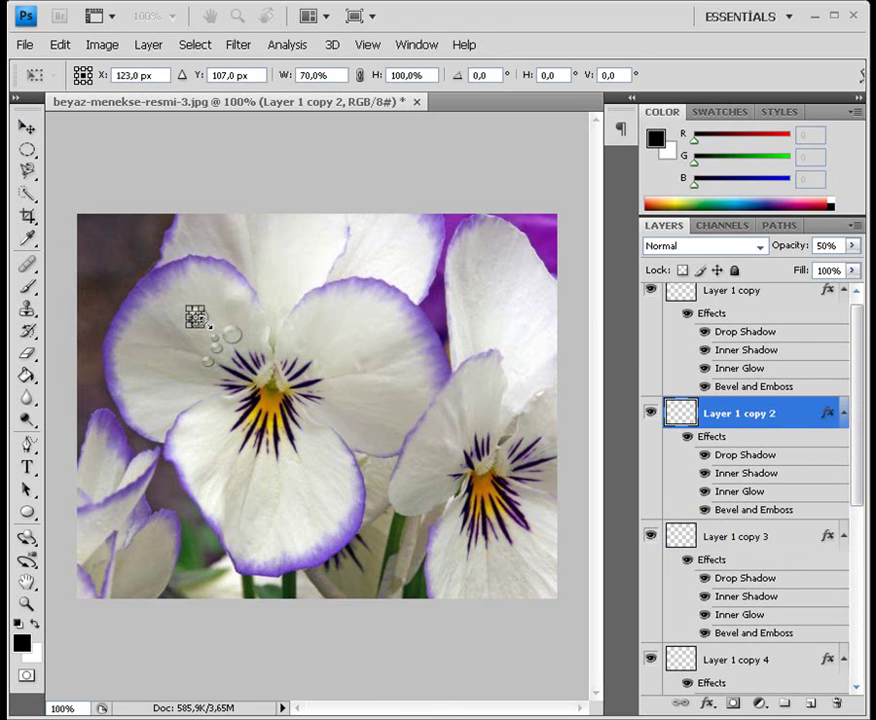
key("Return")
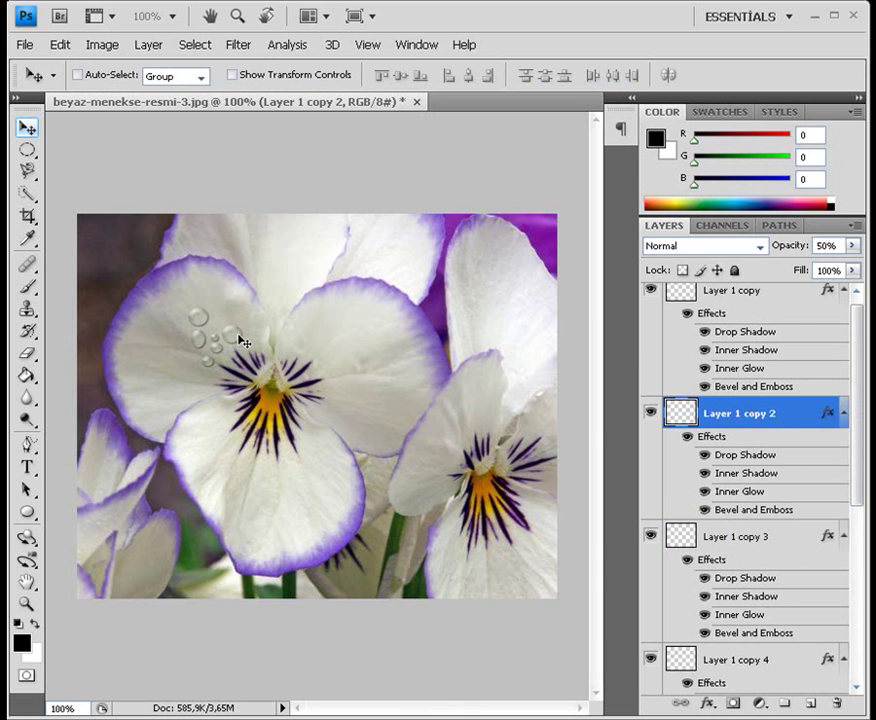
Slightly resize the Layer 1 copy droplet and place it above the group of drops on the petal
left_click(768, 292)
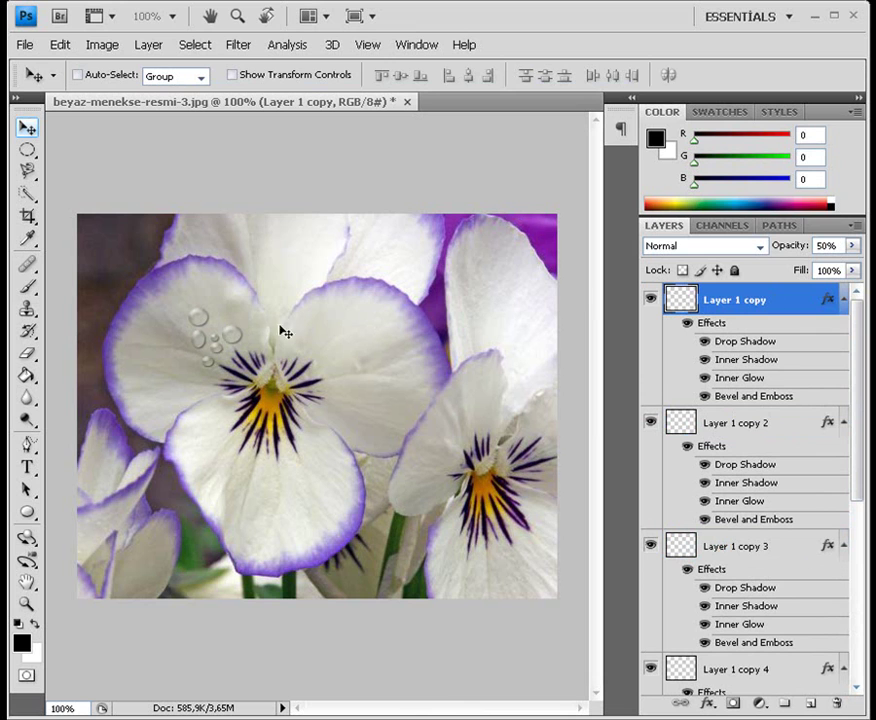
key("ctrl+t")
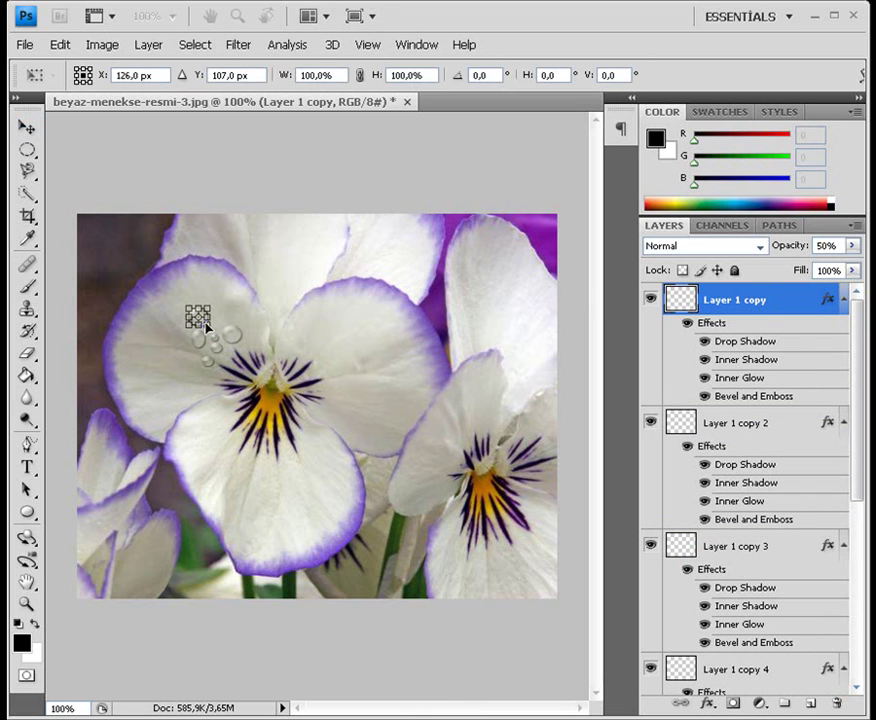
left_click_drag(206, 318, 204, 320)
key("Return")
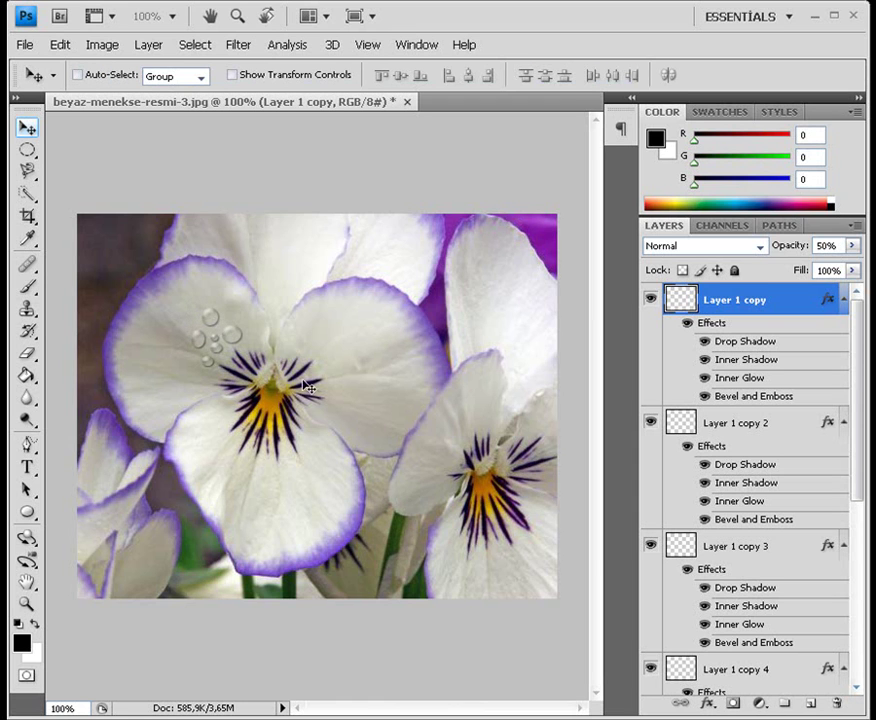
left_click(215, 359)
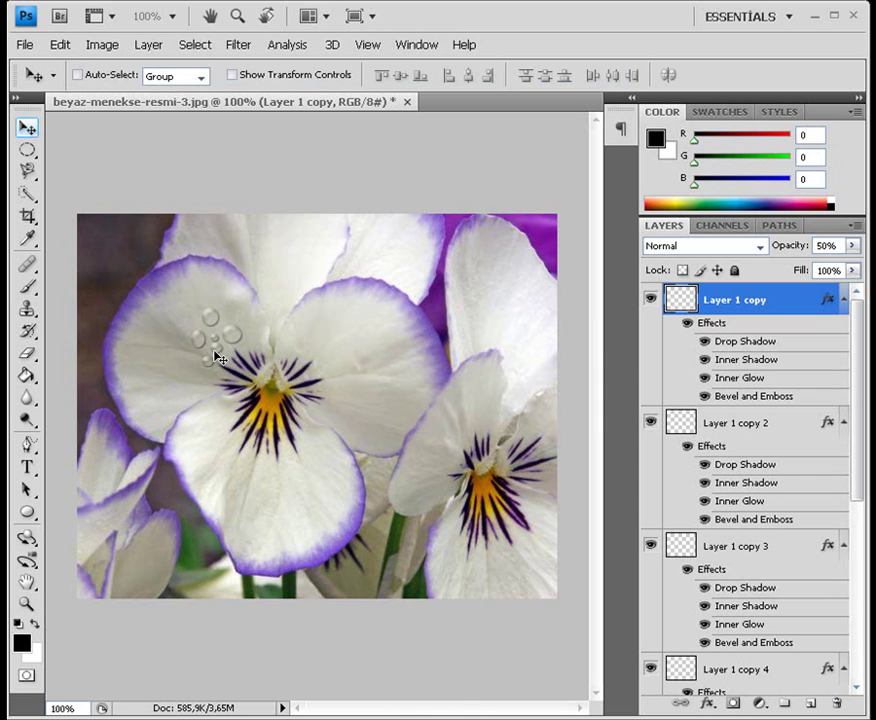